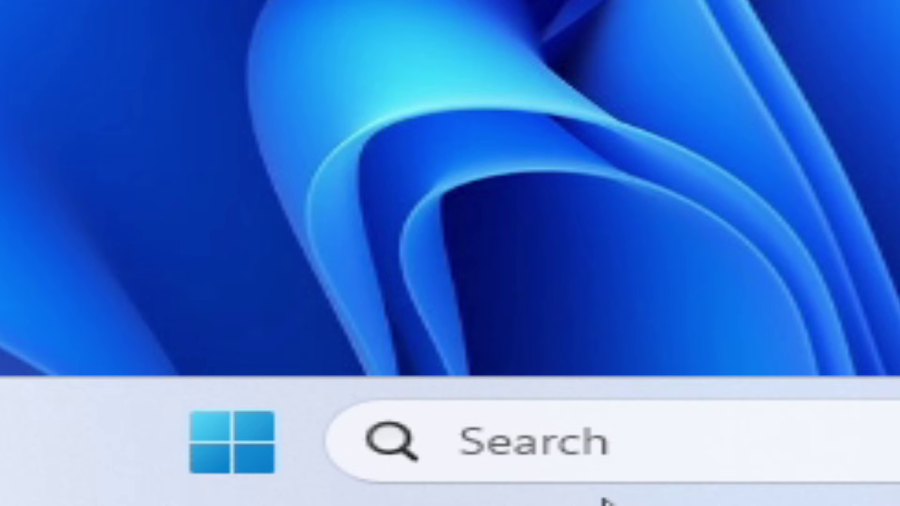
Search the taskbar for 'services' to find the Services app
click(606, 437)
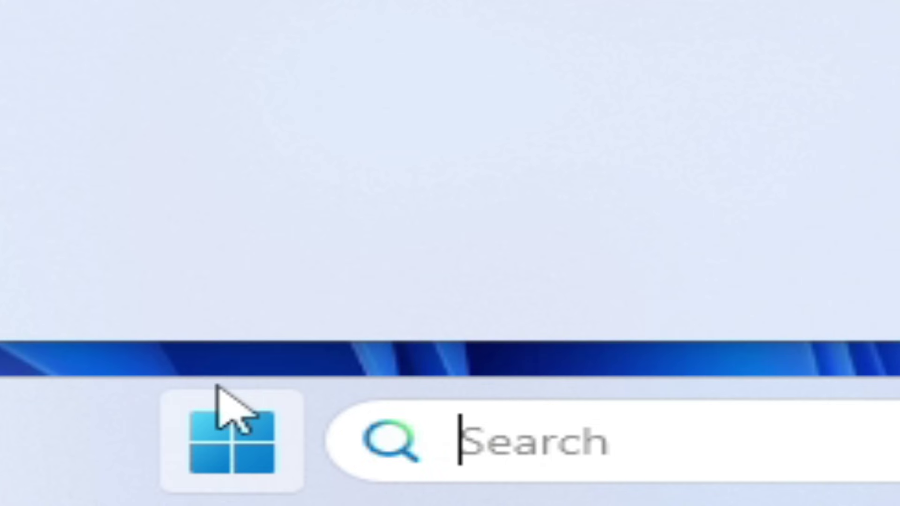
text(services)
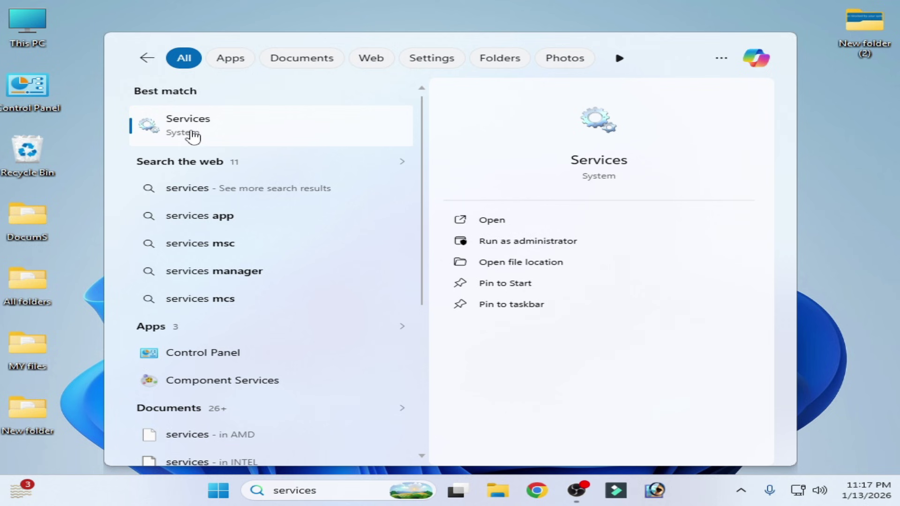
Launch Services and set App Readiness startup type to Disabled, applying the change
click(192, 133)
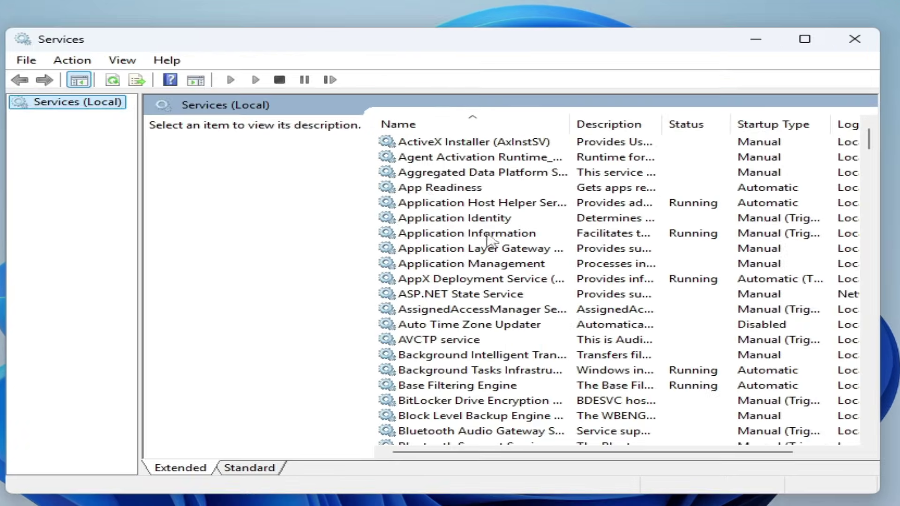
right_click(458, 212)
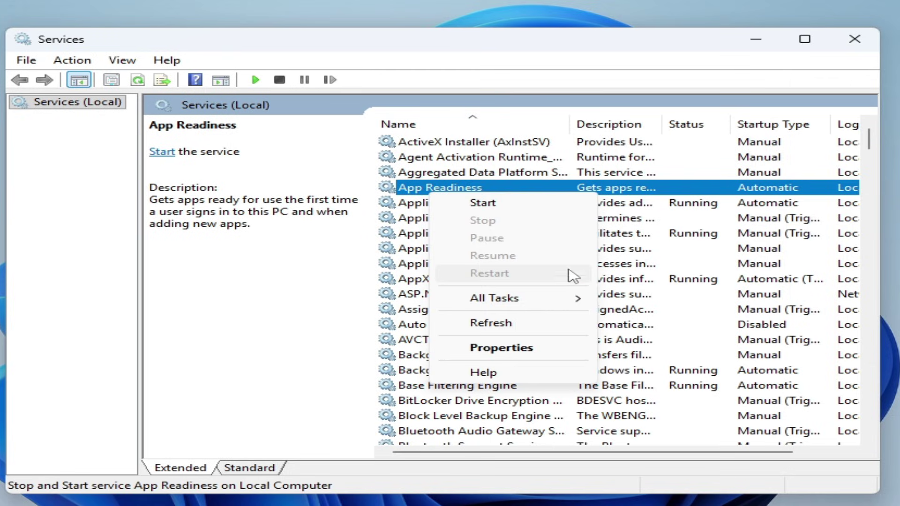
click(516, 349)
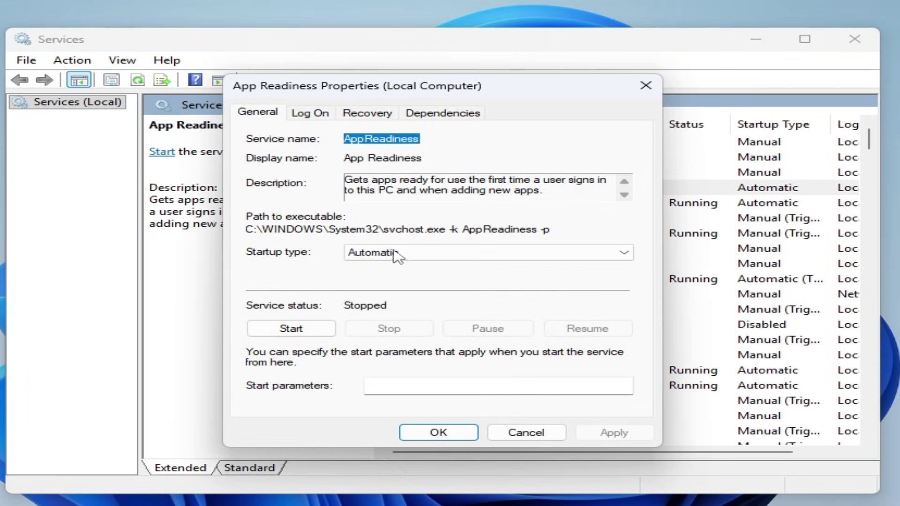
click(398, 257)
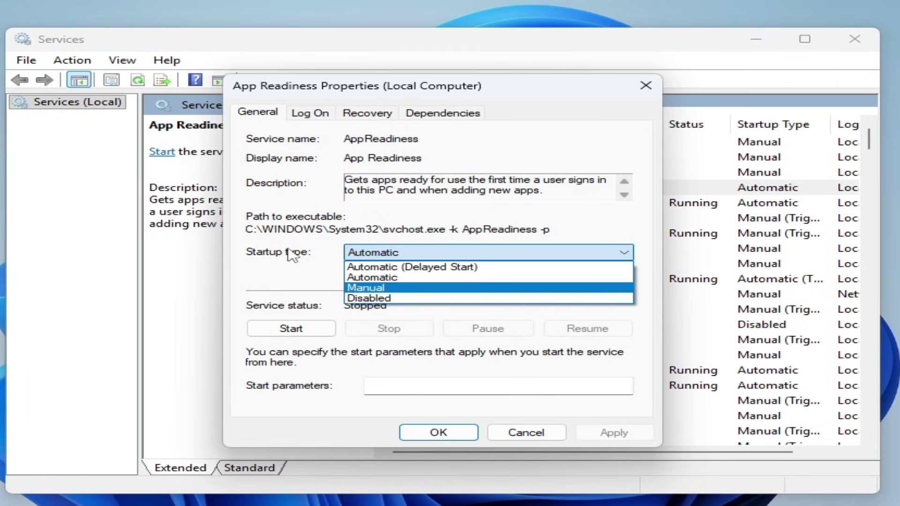
click(392, 299)
click(594, 434)
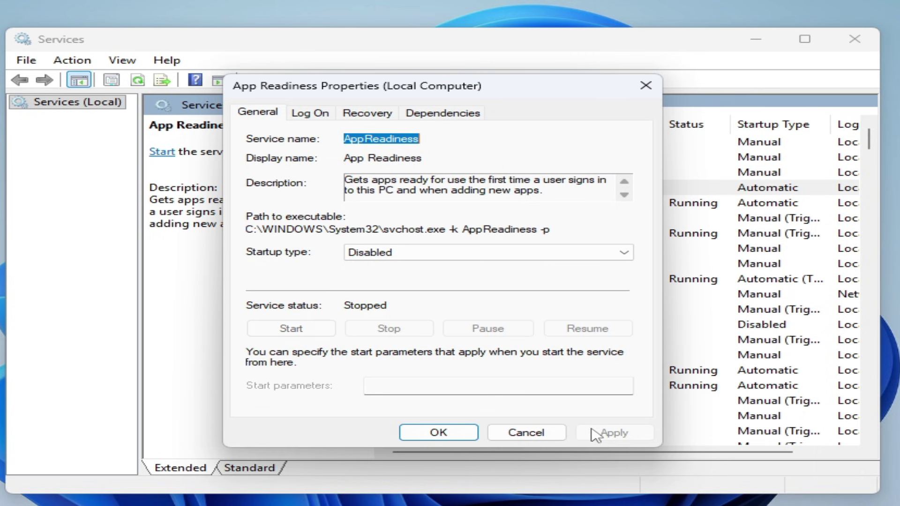
click(418, 432)
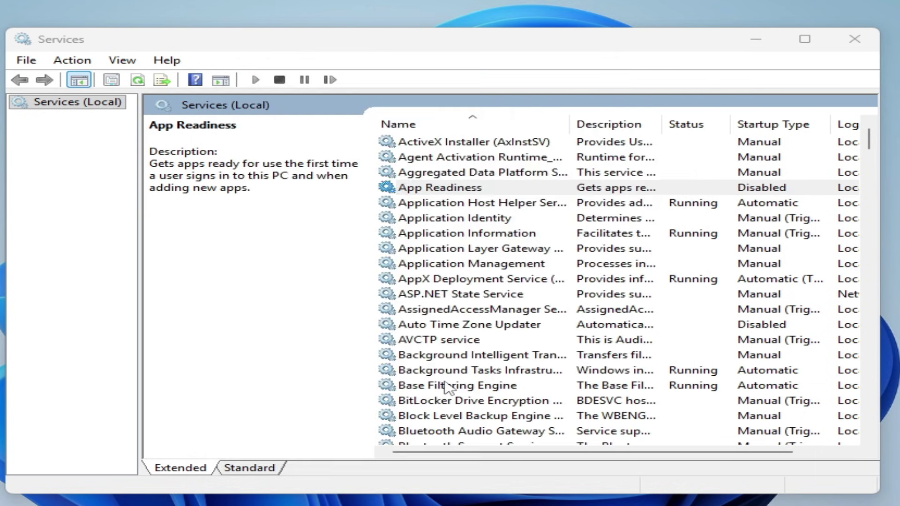
Set Background Intelligent Transfer Service startup type to Disabled and apply it
click(434, 357)
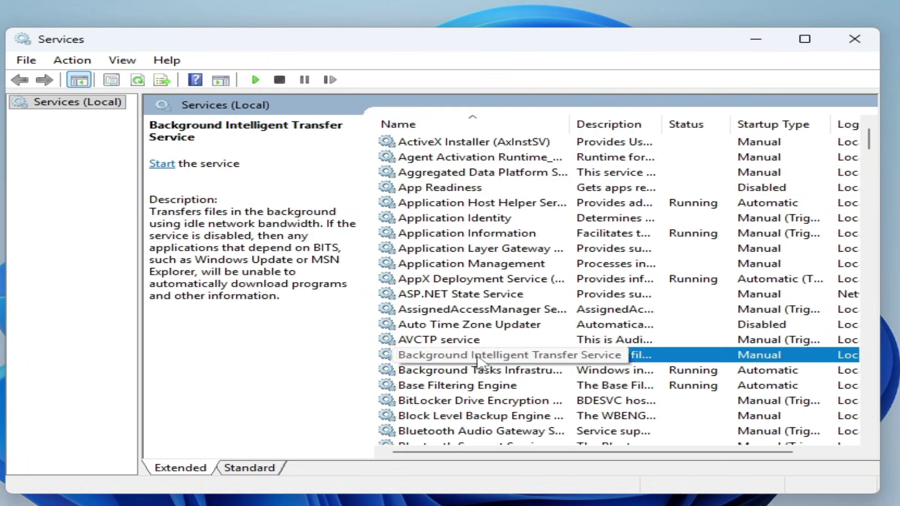
right_click(477, 355)
click(548, 320)
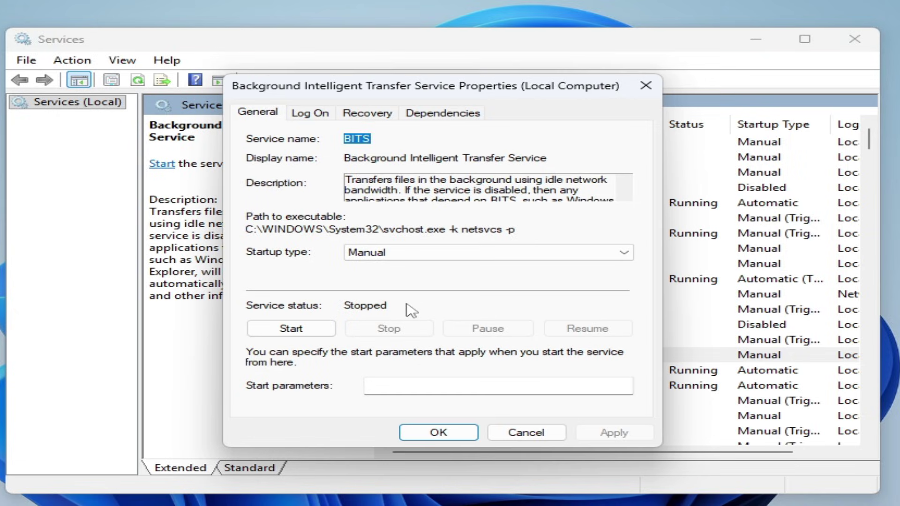
click(381, 256)
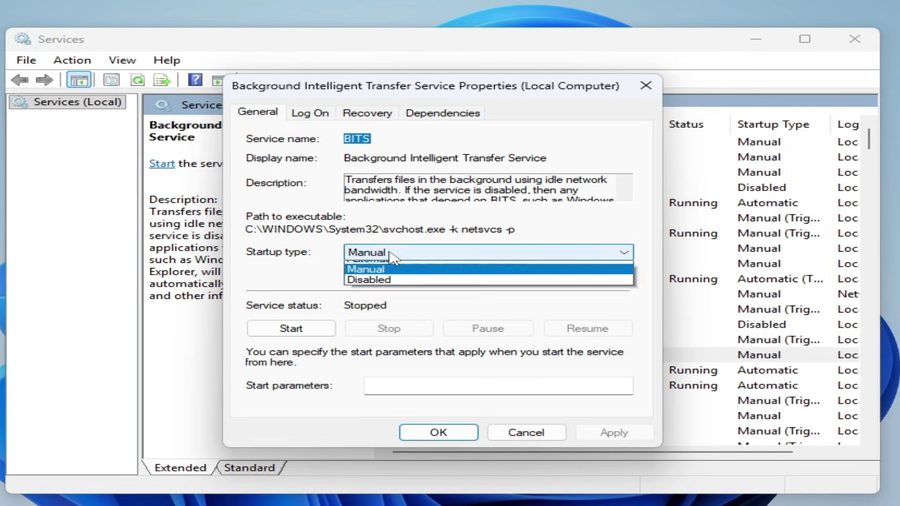
click(383, 302)
click(608, 432)
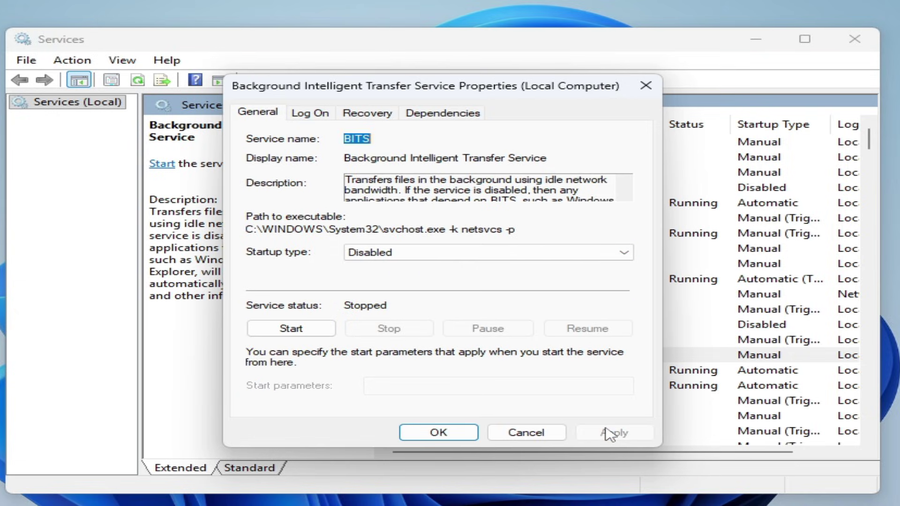
click(437, 433)
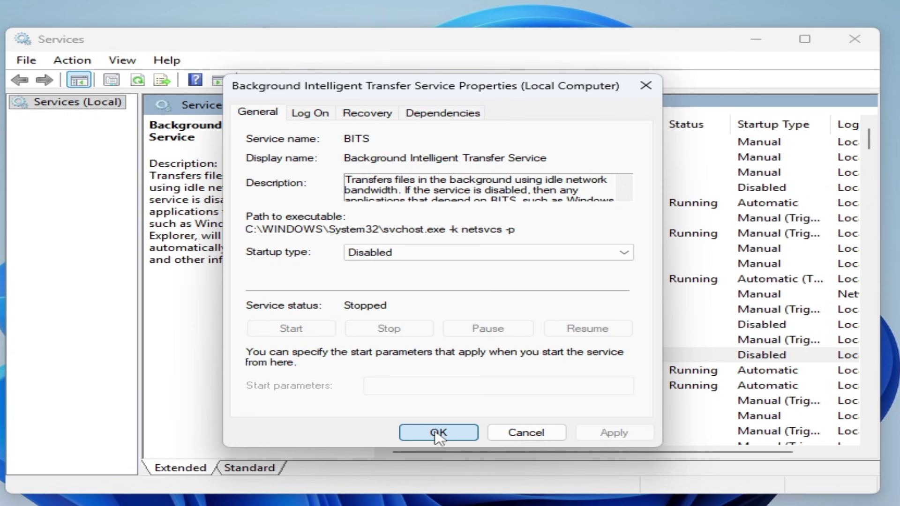
drag(864, 149, 877, 433)
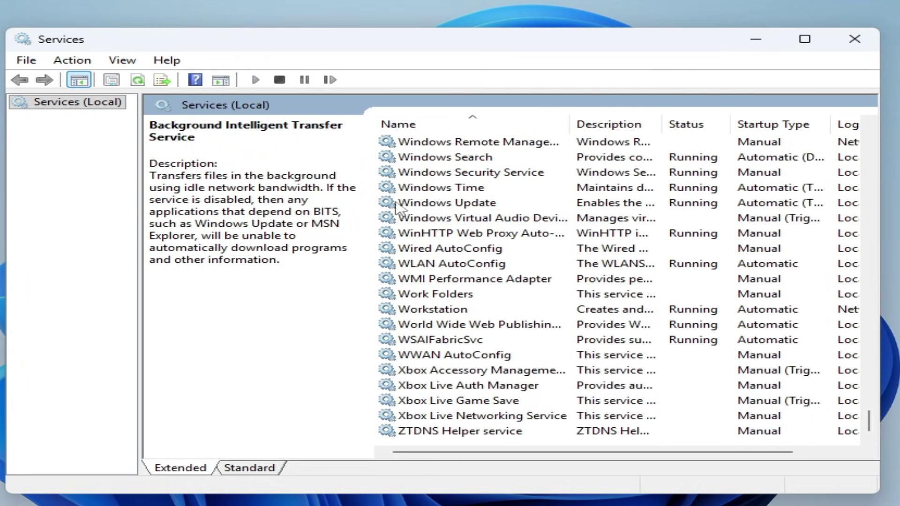
Set Windows Update startup type to Disabled, apply it, and stop the service
click(428, 207)
right_click(450, 202)
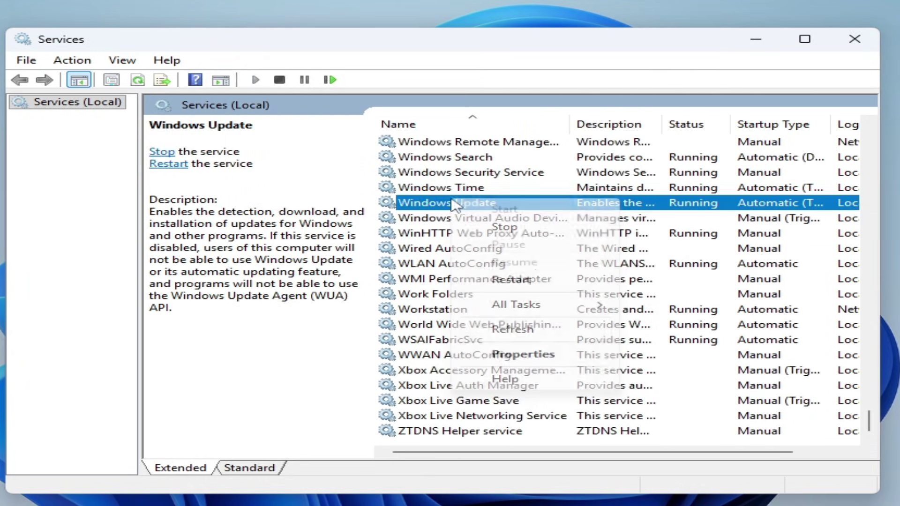
click(546, 357)
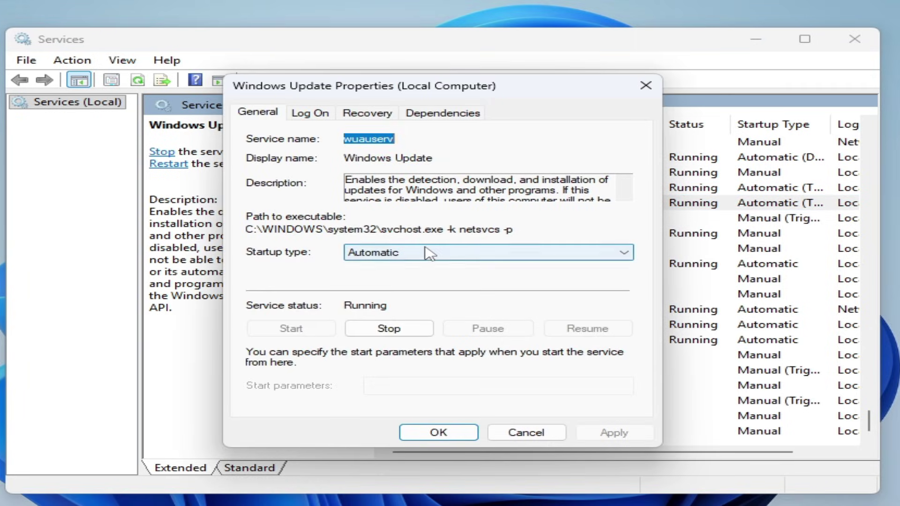
click(429, 253)
click(380, 298)
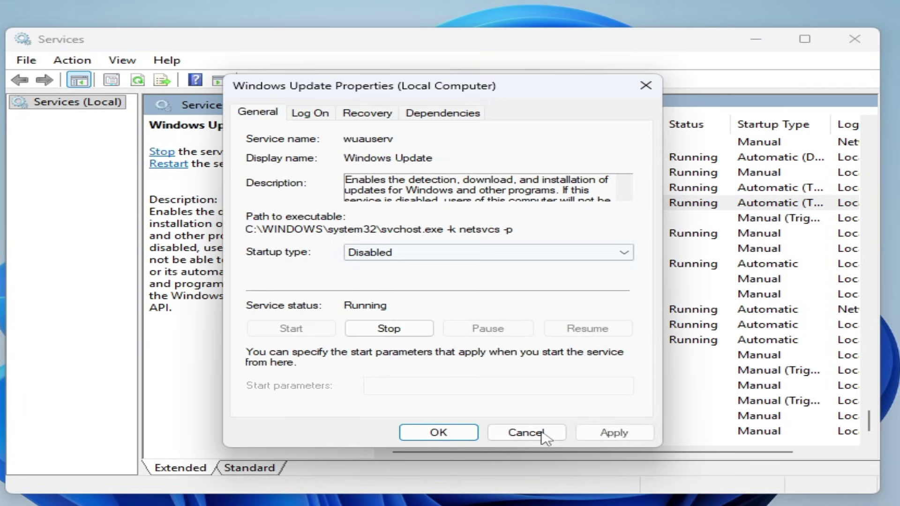
click(613, 431)
click(412, 329)
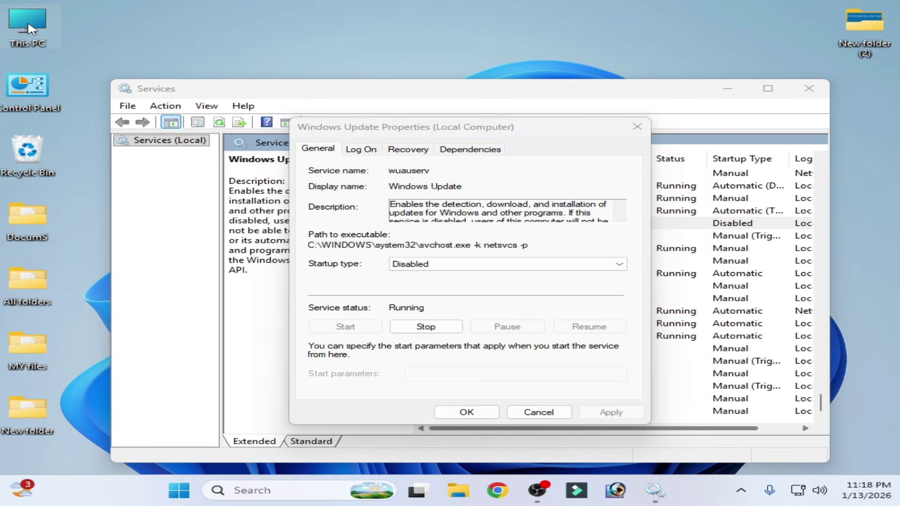
Browse to C:\Windows and delete the SoftwareDistribution folder
double_click(31, 29)
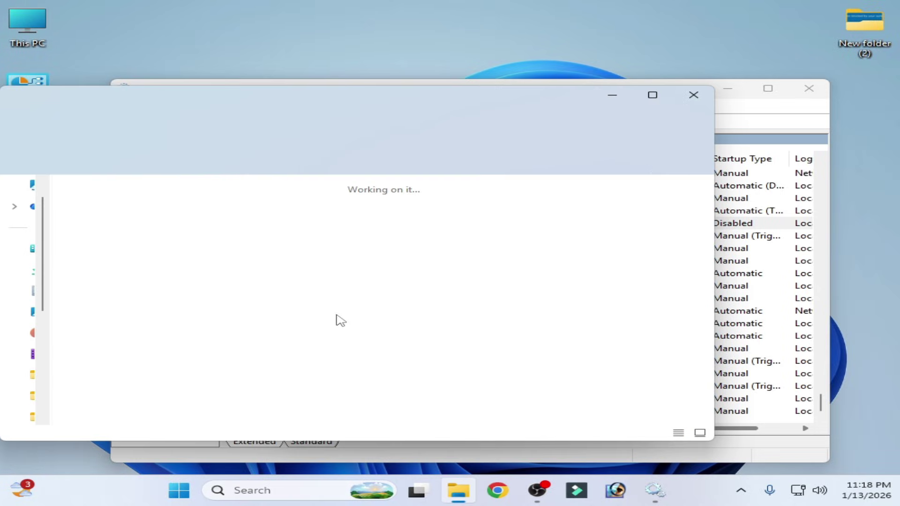
double_click(160, 227)
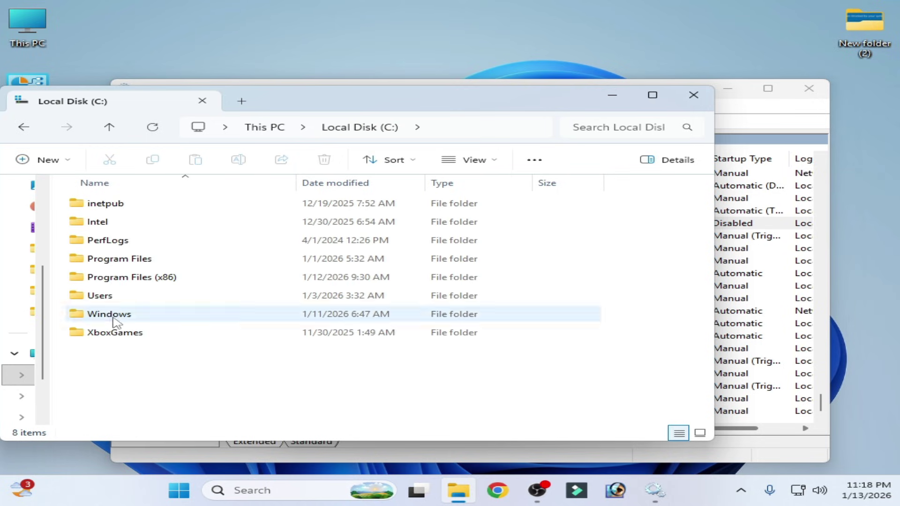
double_click(99, 315)
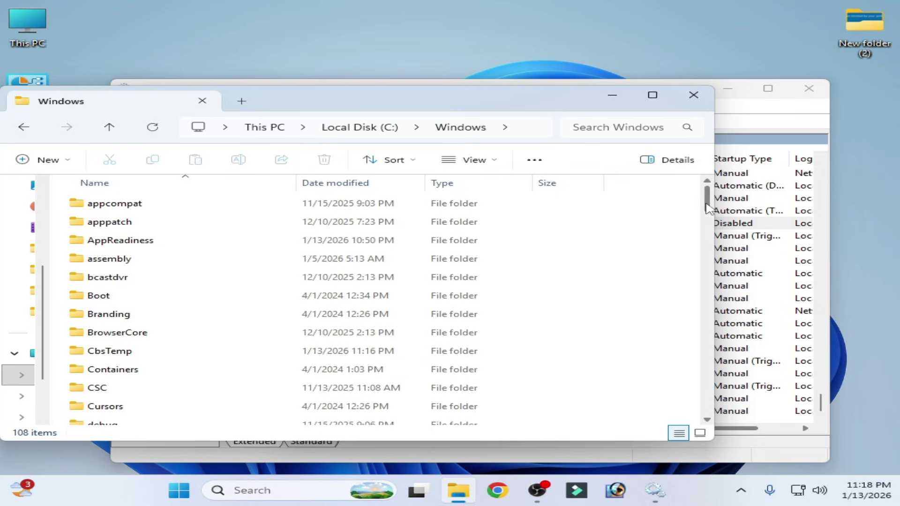
drag(708, 206, 704, 317)
click(144, 359)
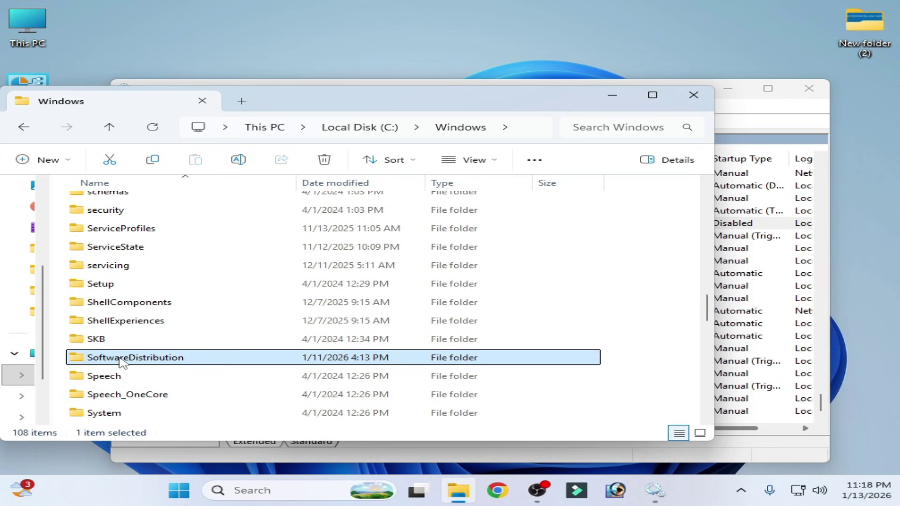
right_click(123, 363)
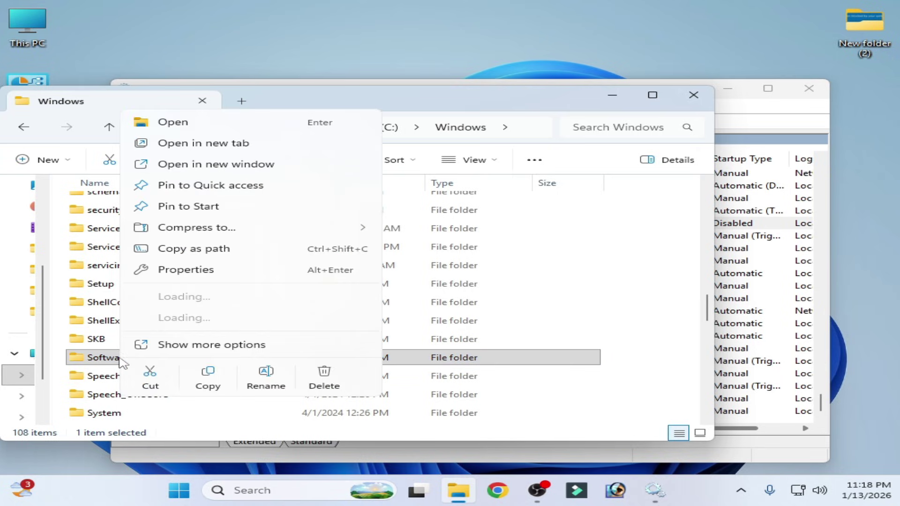
click(324, 373)
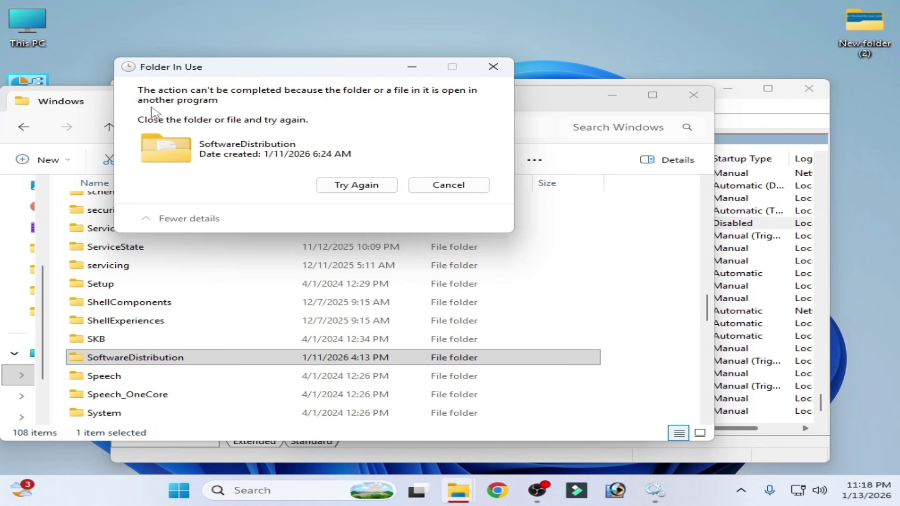
Stop Windows Update again, then retry deleting C:\Windows\SoftwareDistribution
click(778, 374)
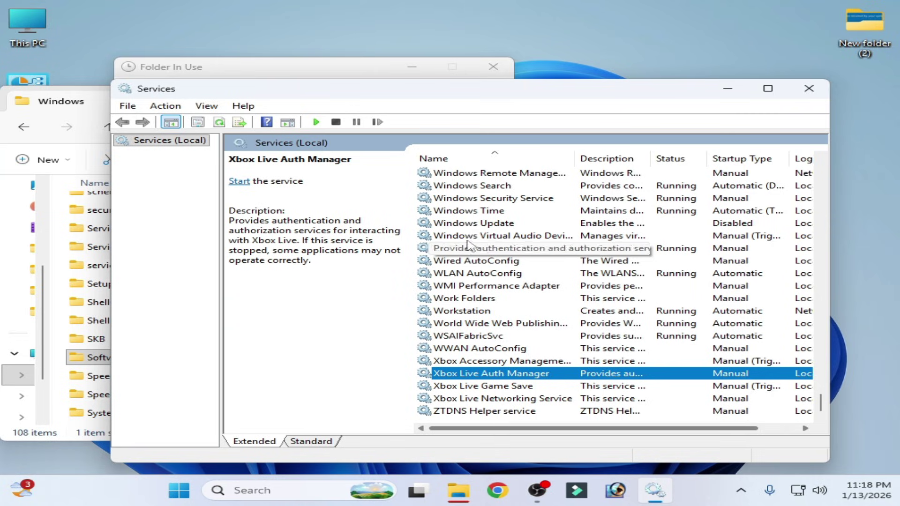
click(468, 223)
right_click(473, 223)
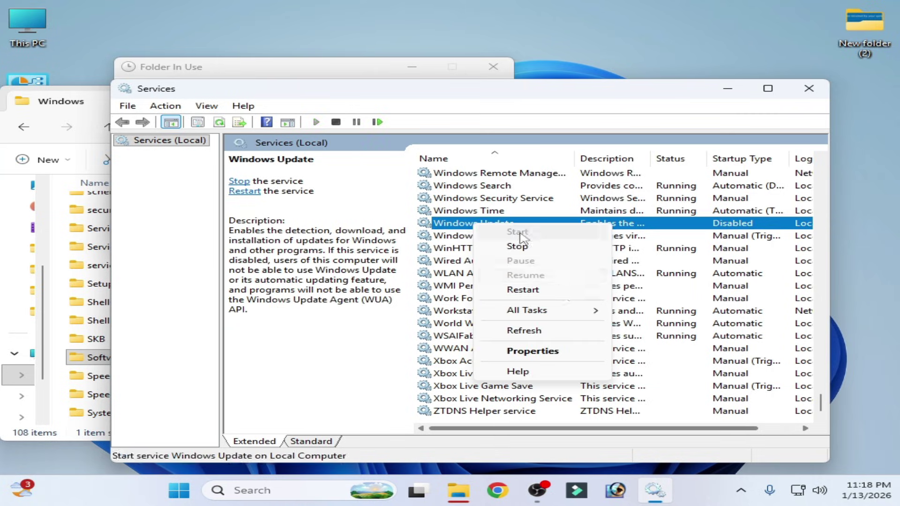
click(545, 352)
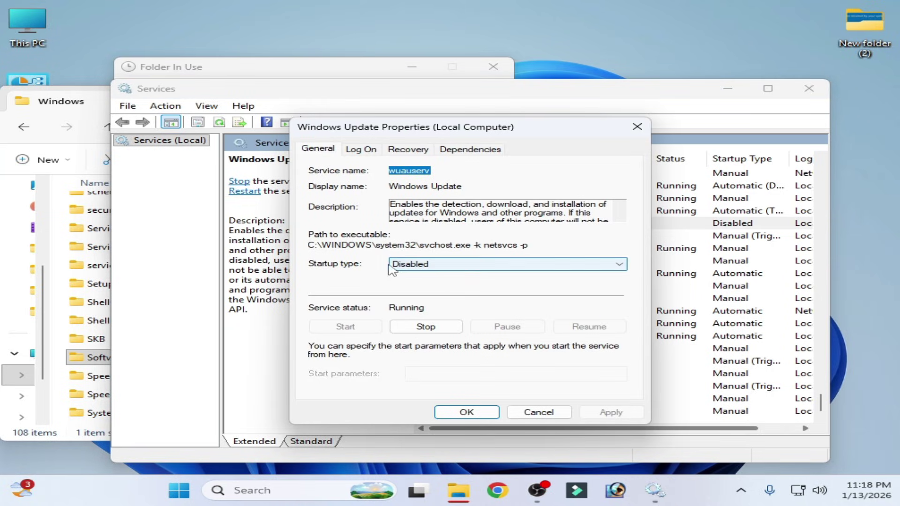
click(445, 327)
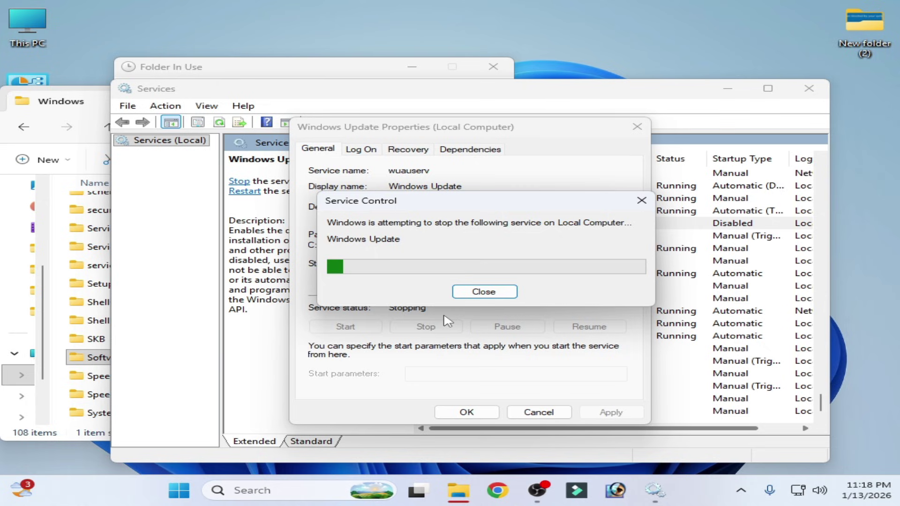
click(228, 73)
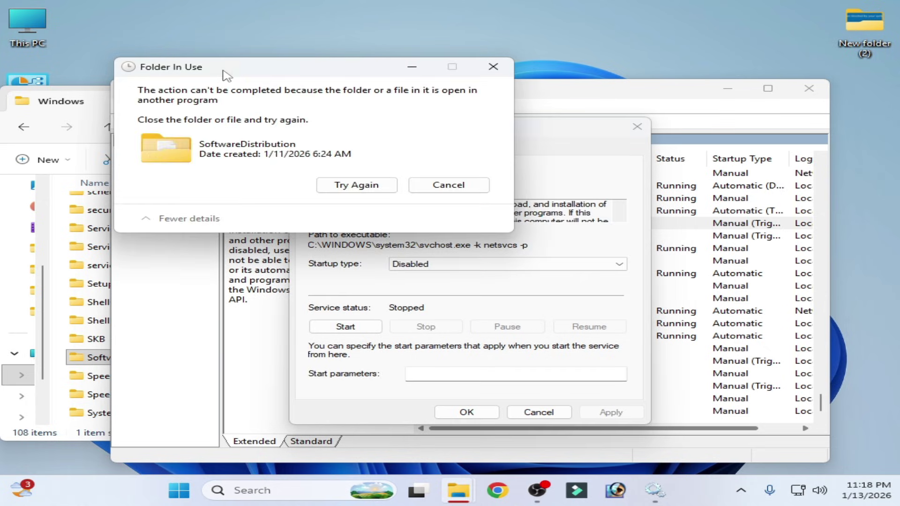
click(345, 188)
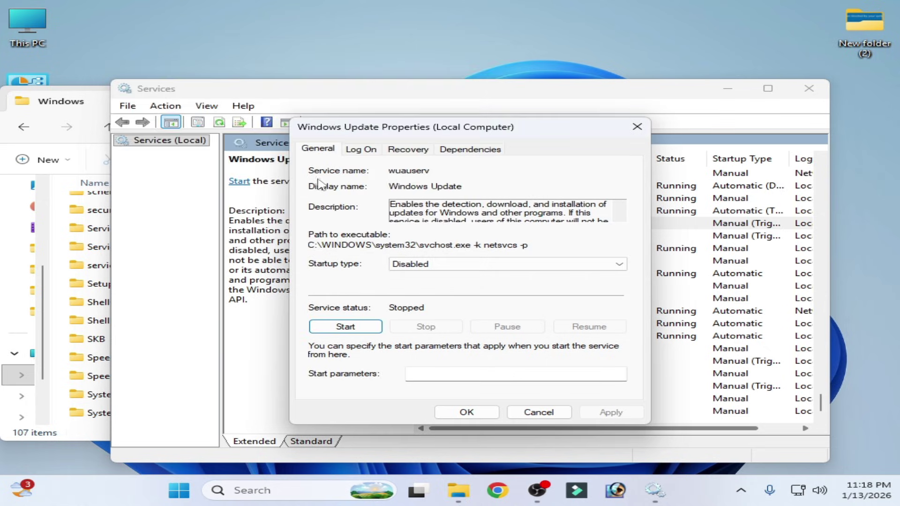
Go up to Local Disk (C:) and turn on Hidden items in the view
click(104, 125)
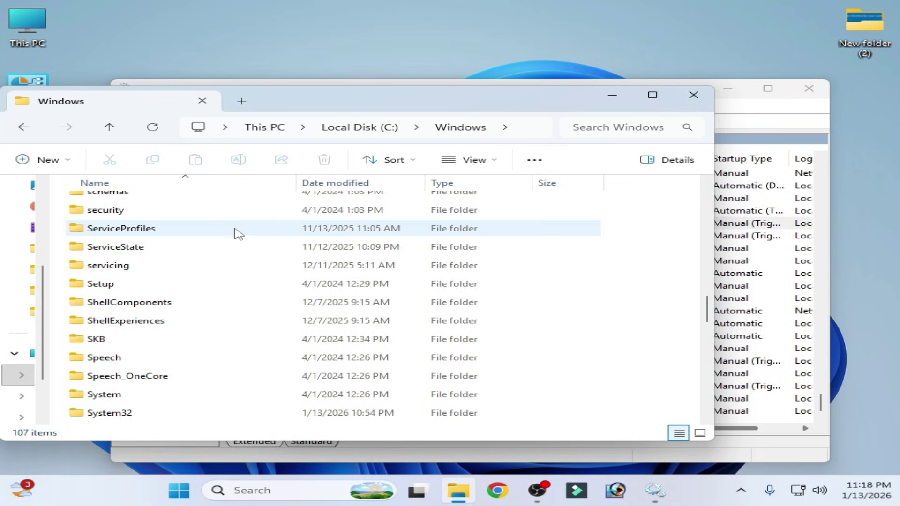
click(19, 128)
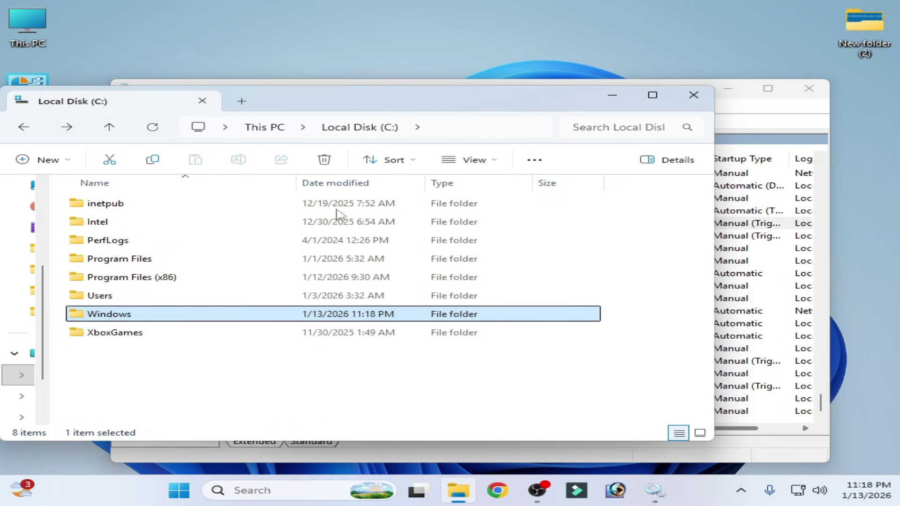
click(474, 168)
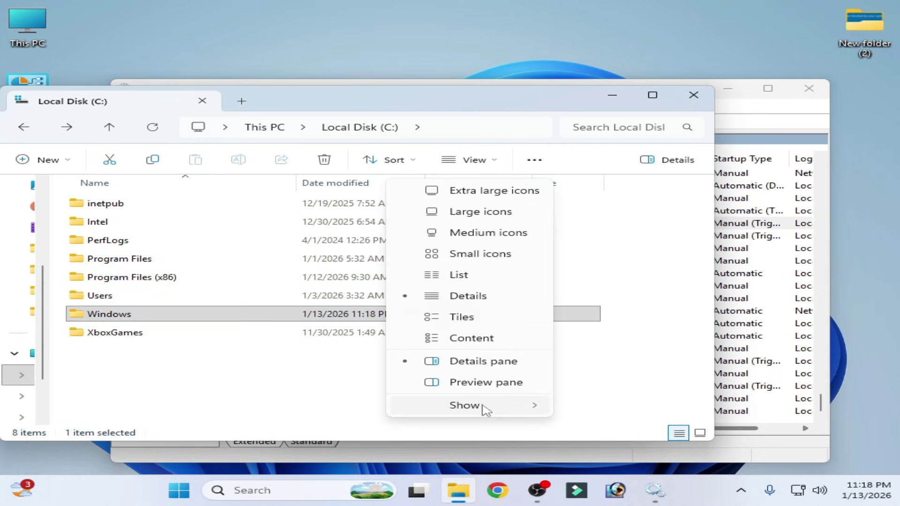
mouse_move(482, 408)
click(607, 406)
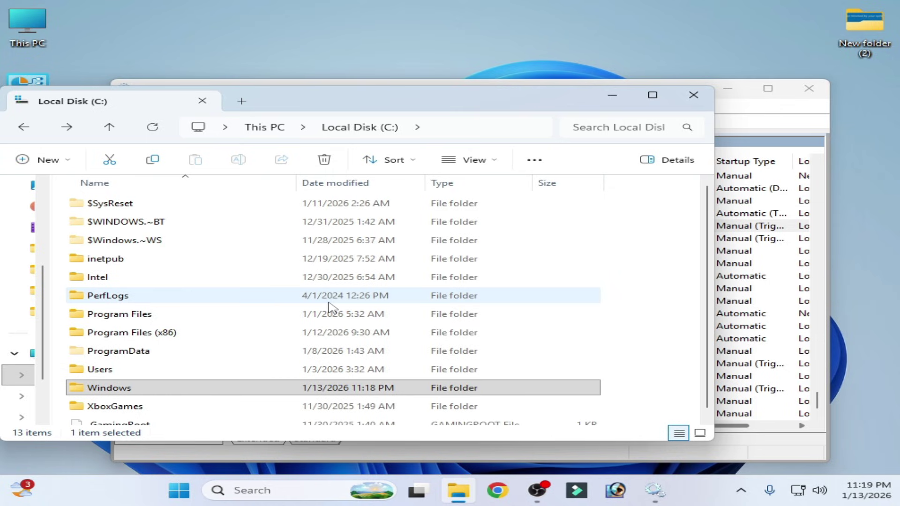
Delete SoftwareDistribution from C:\ProgramData and close File Explorer
double_click(115, 354)
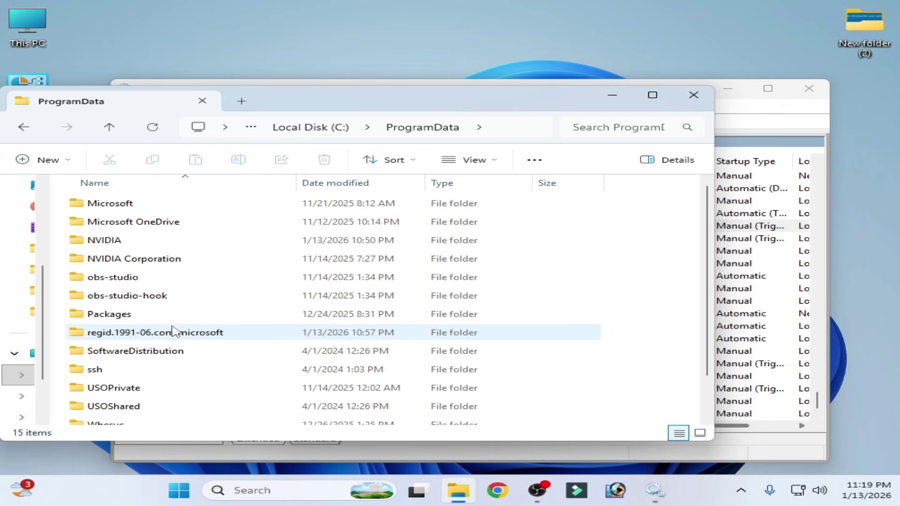
right_click(127, 355)
click(323, 367)
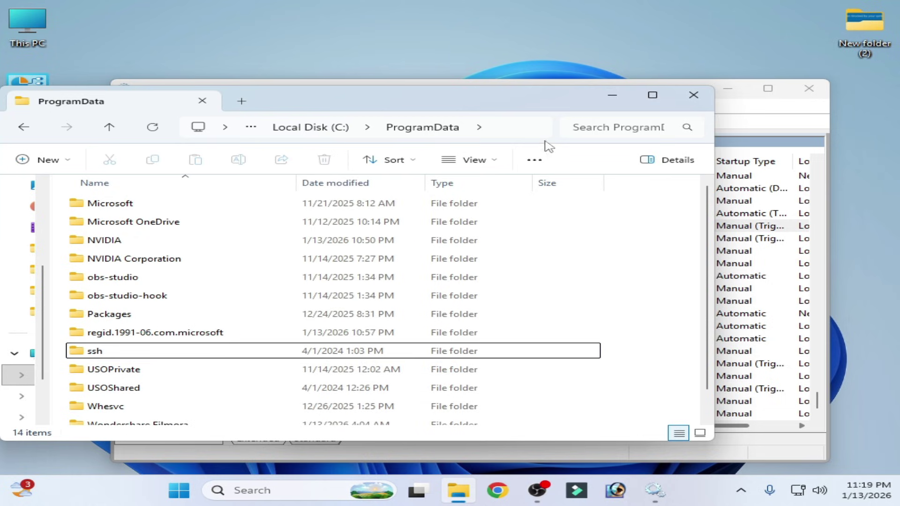
click(693, 99)
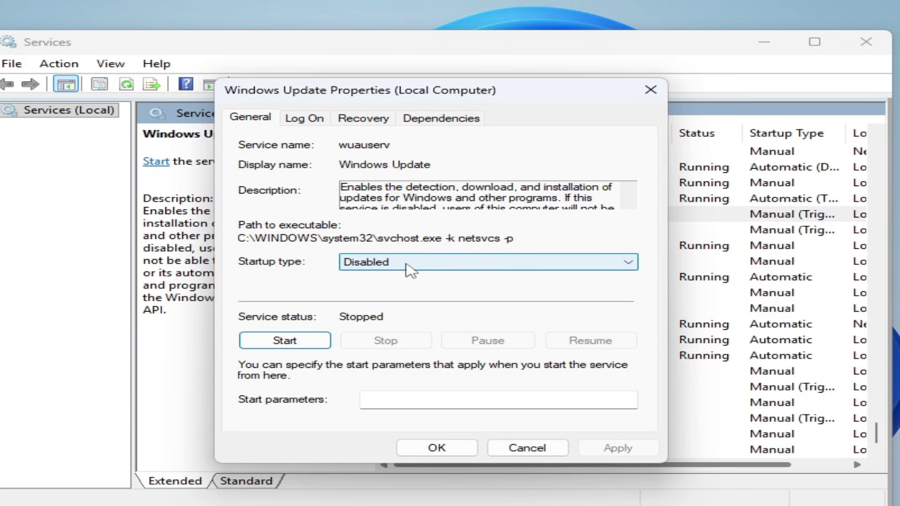
Set Windows Update startup to Automatic, apply, start the service, and close its properties
click(411, 270)
click(373, 287)
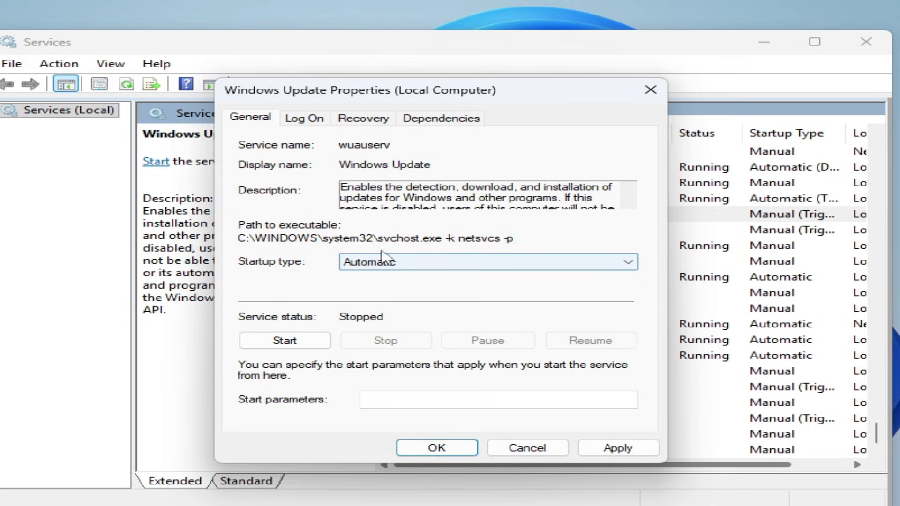
click(600, 448)
click(296, 339)
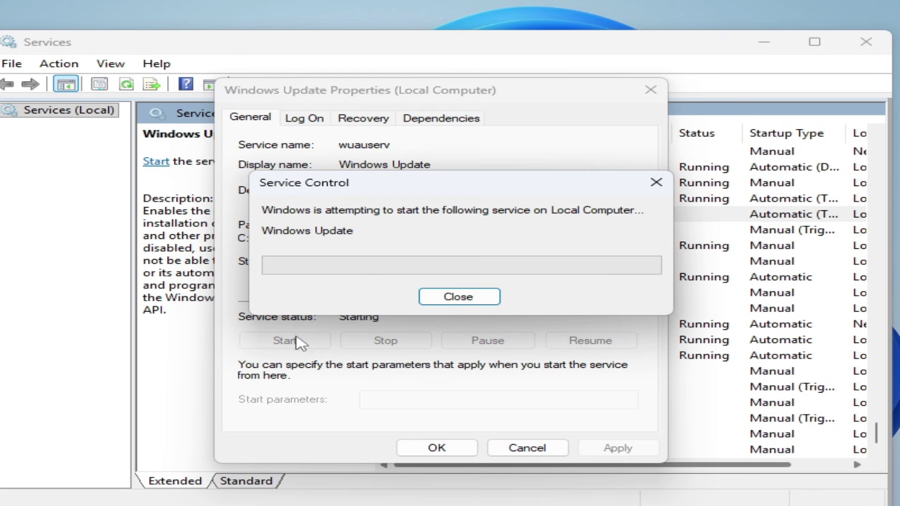
click(417, 449)
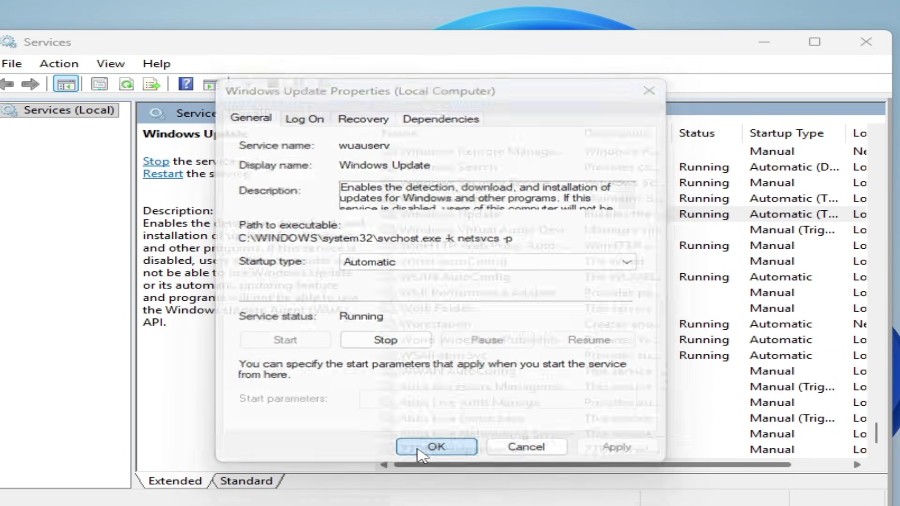
drag(876, 434, 856, 133)
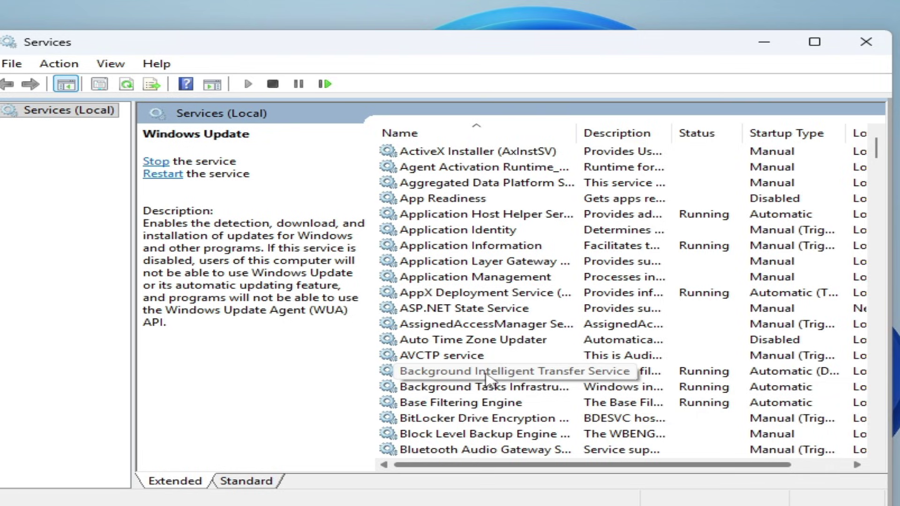
Change Background Intelligent Transfer Service startup type to Automatic and apply it
click(451, 373)
right_click(476, 373)
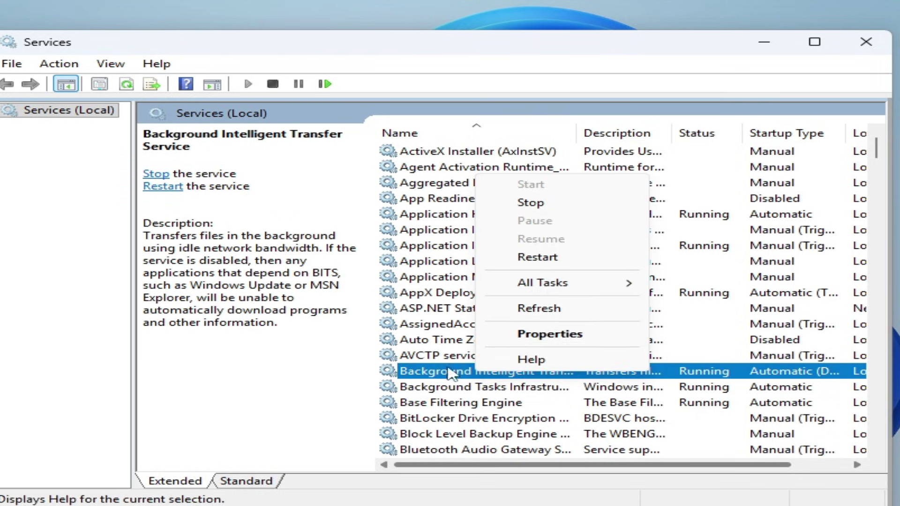
click(529, 334)
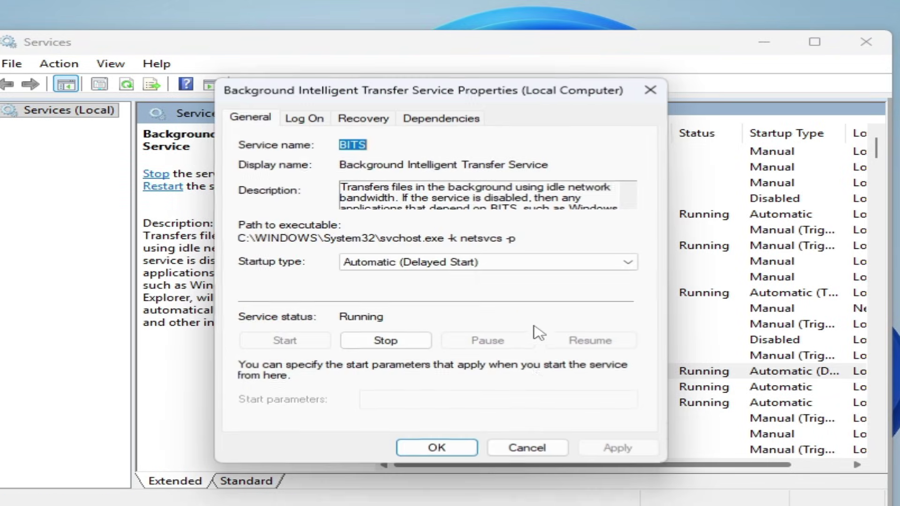
click(375, 263)
click(387, 275)
key(Down)
click(635, 450)
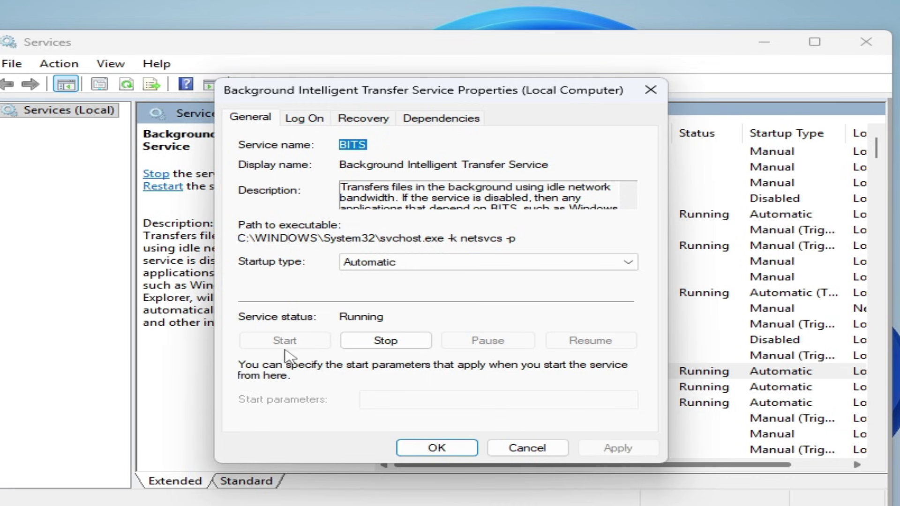
click(436, 447)
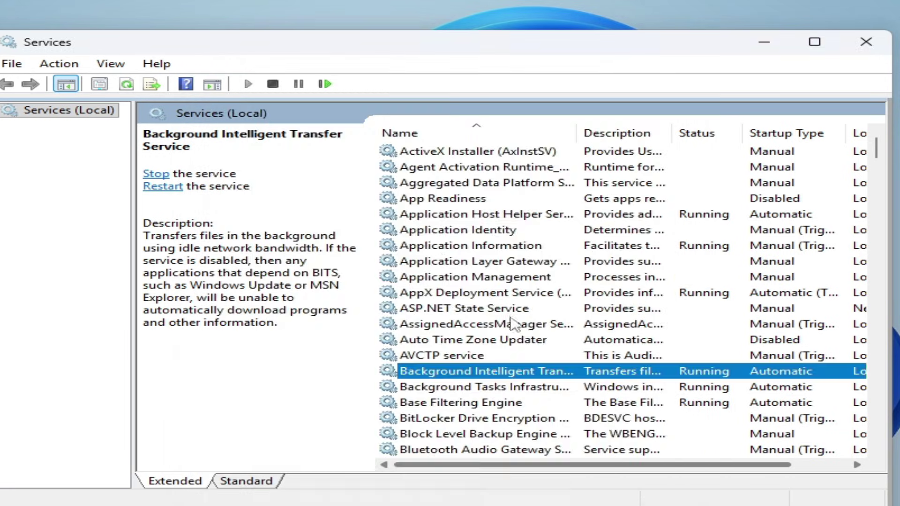
click(436, 199)
Set App Readiness to Automatic, start it, and close the Services window
right_click(465, 199)
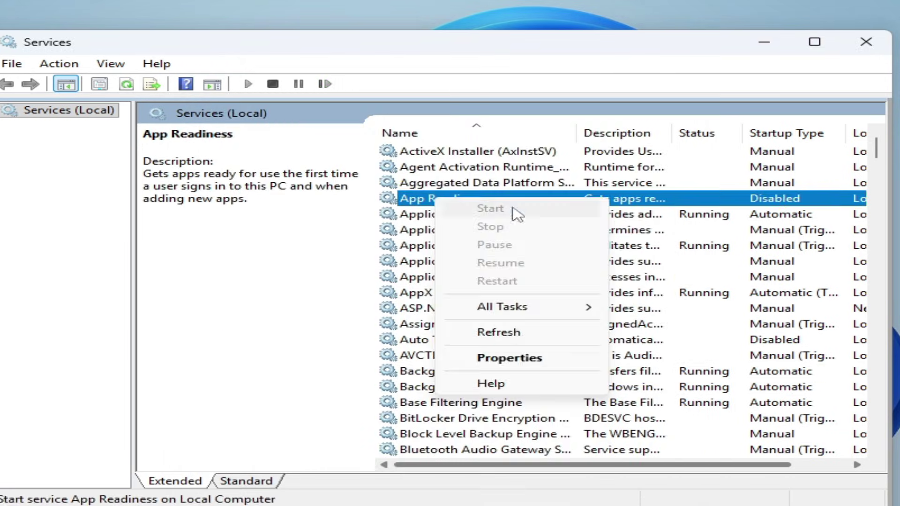
click(516, 357)
click(422, 263)
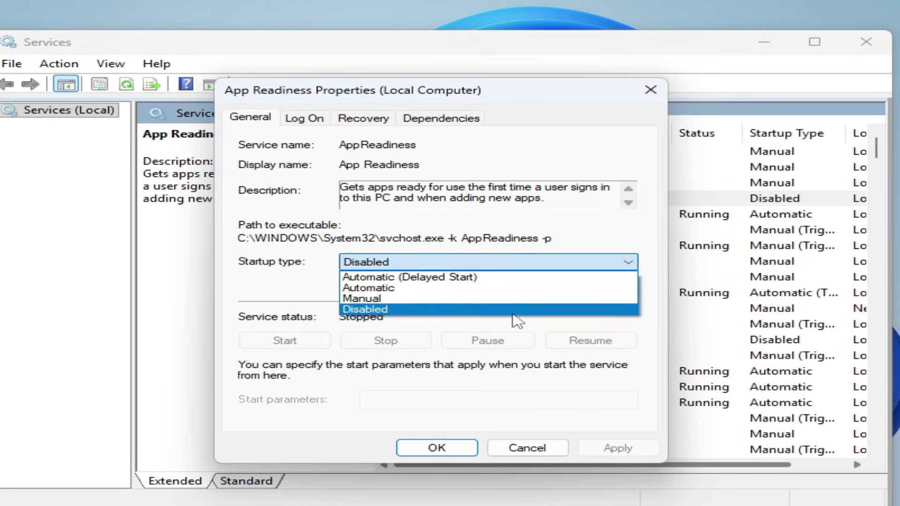
click(409, 288)
click(638, 449)
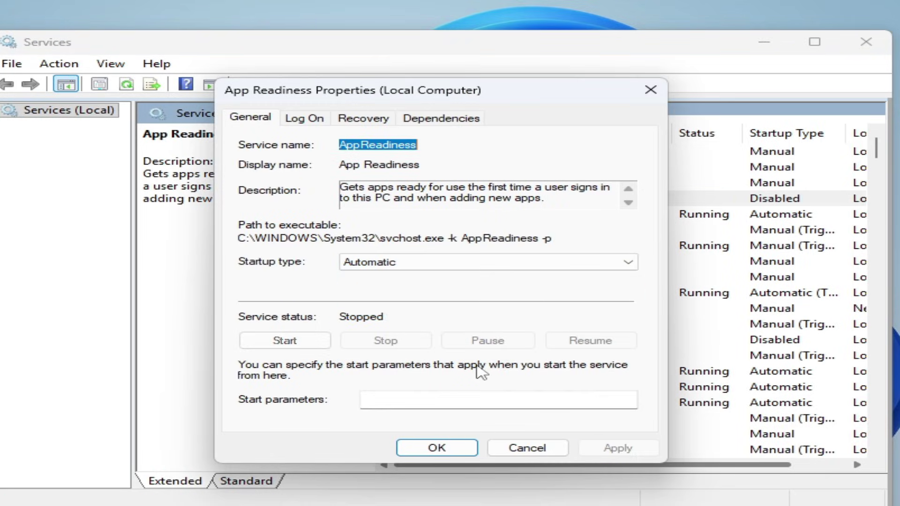
click(283, 341)
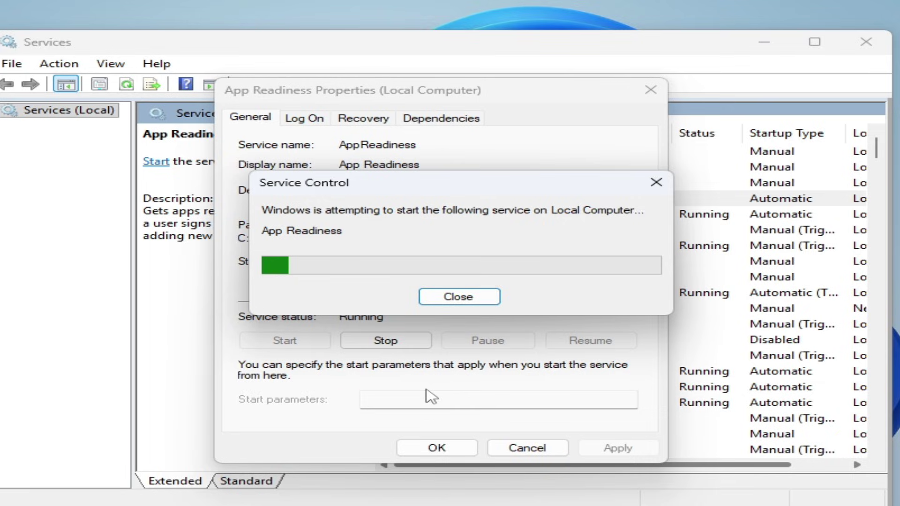
click(430, 447)
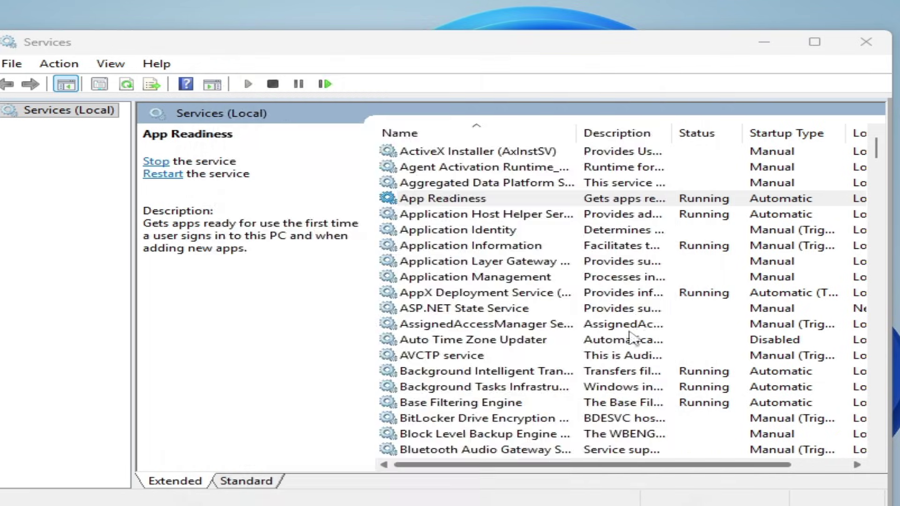
click(878, 47)
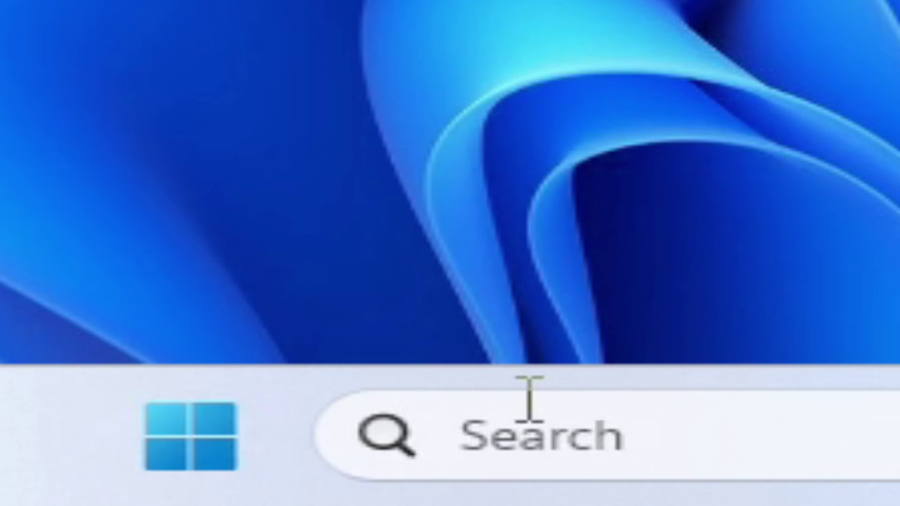
Open Control Panel via search and open 'Turn Windows features on or off' from Uninstall a program
click(153, 505)
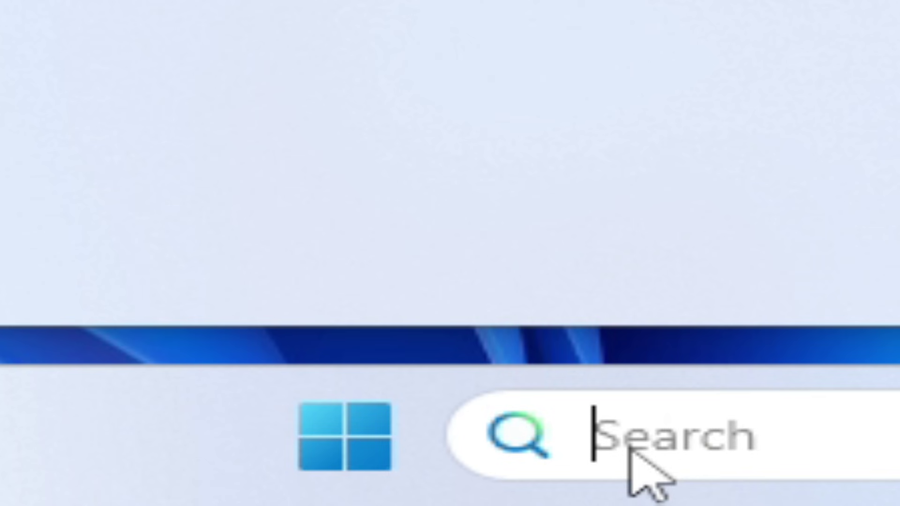
text(co)
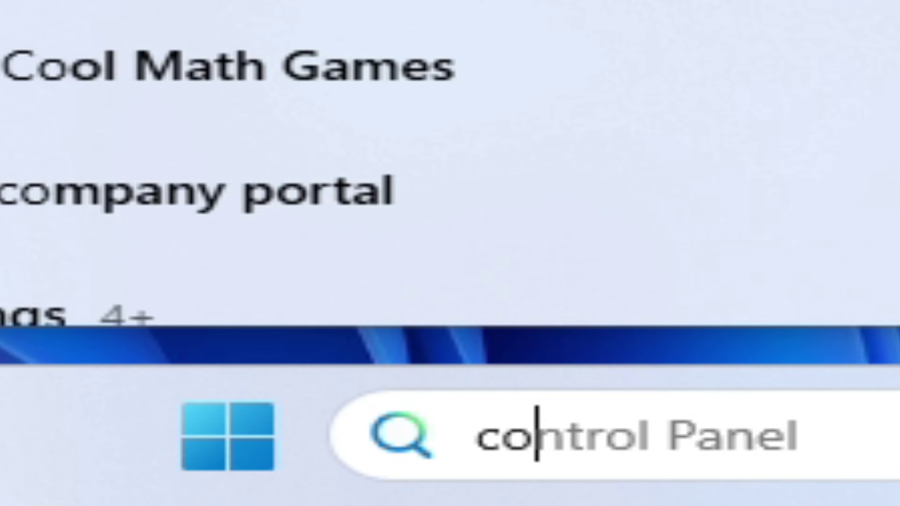
text(ntrol Panel)
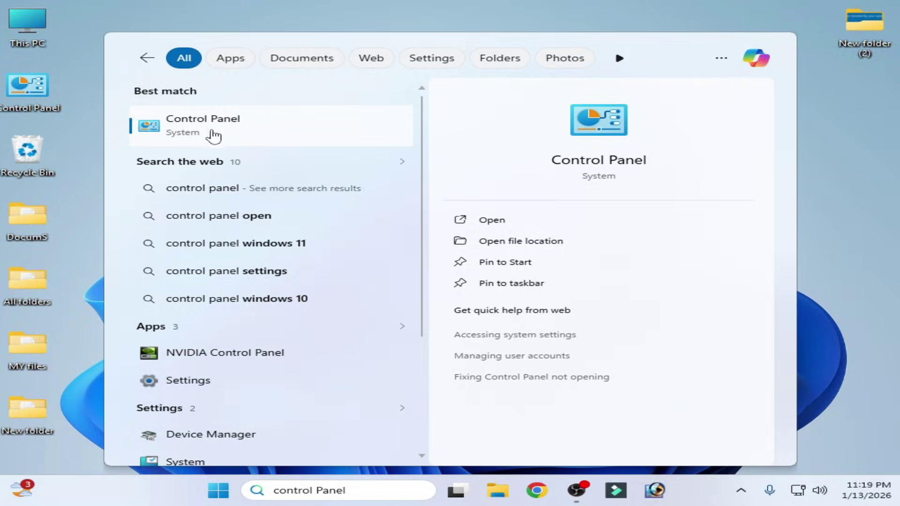
click(213, 135)
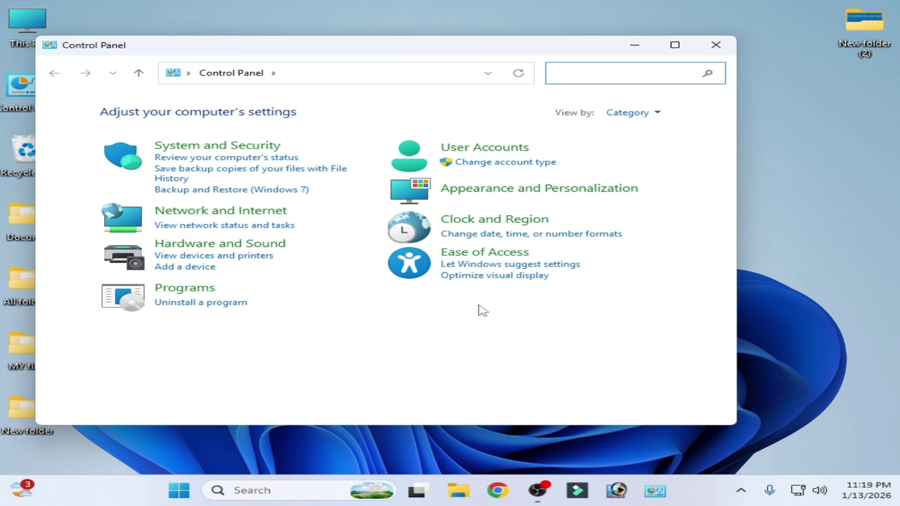
click(193, 305)
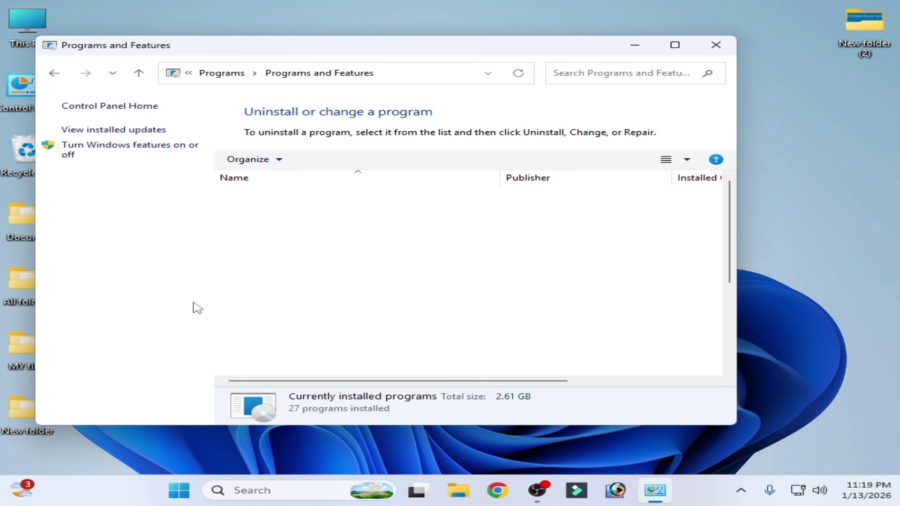
click(124, 154)
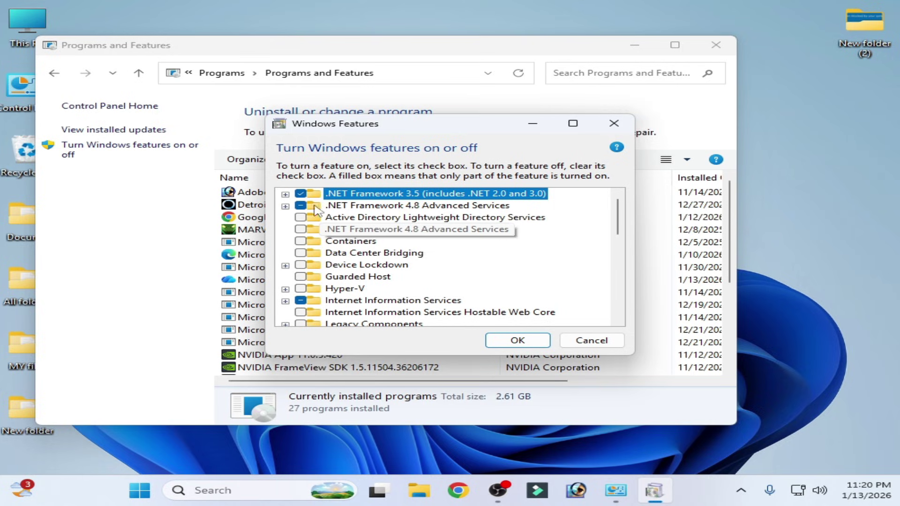
Enable .NET Framework 3.5 with WCF HTTP and Non-HTTP Activation and apply the changes
click(301, 194)
click(560, 280)
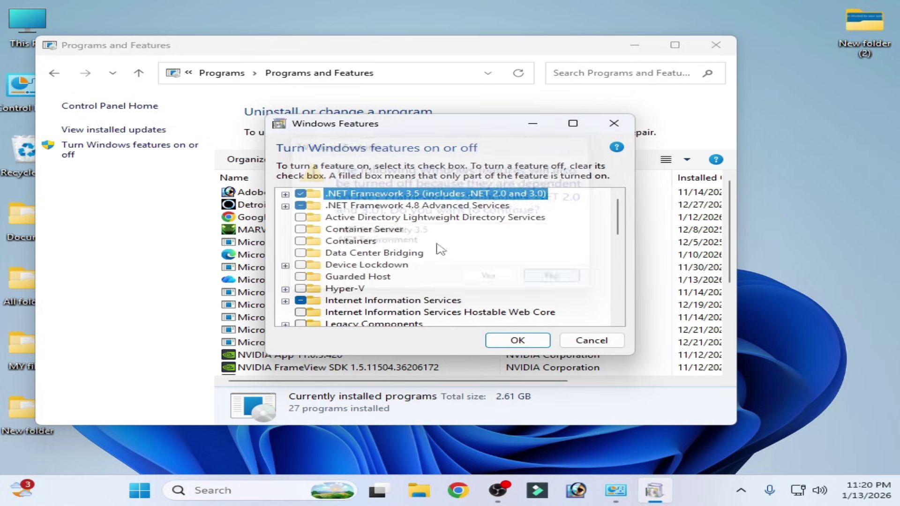
click(285, 194)
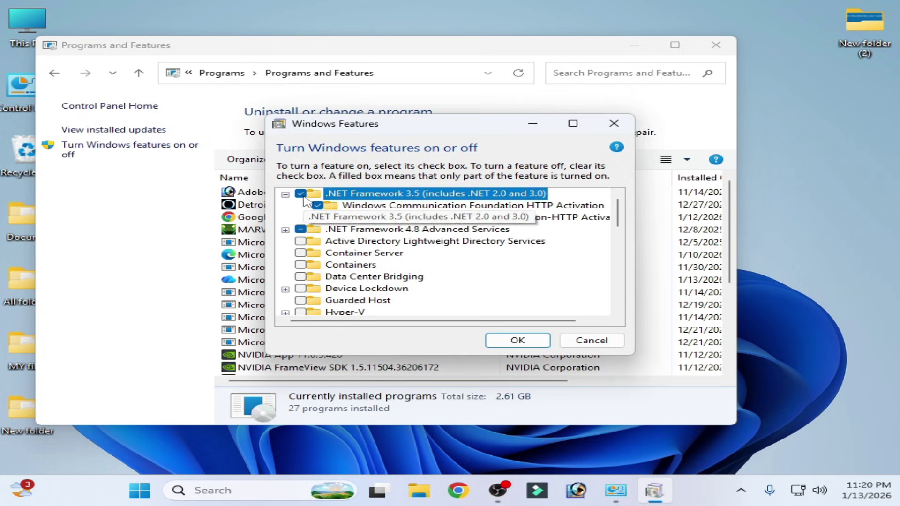
click(317, 205)
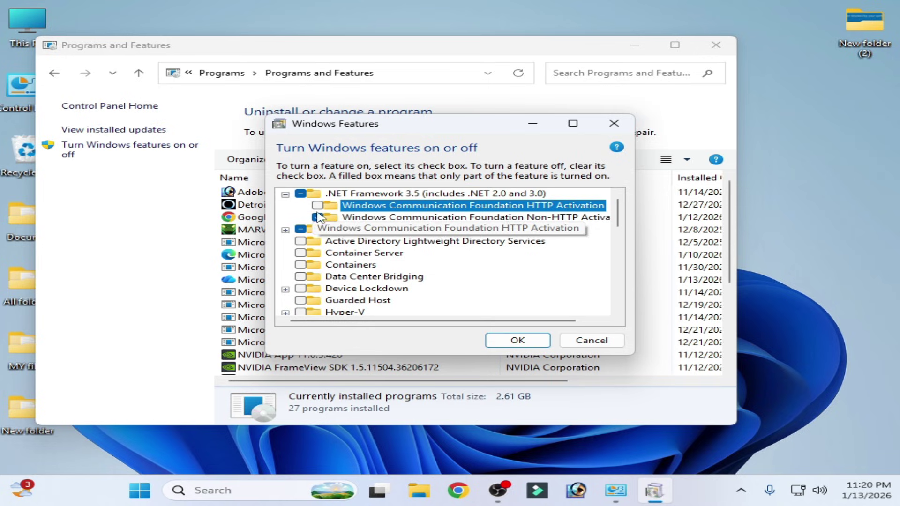
click(317, 217)
click(317, 205)
click(318, 216)
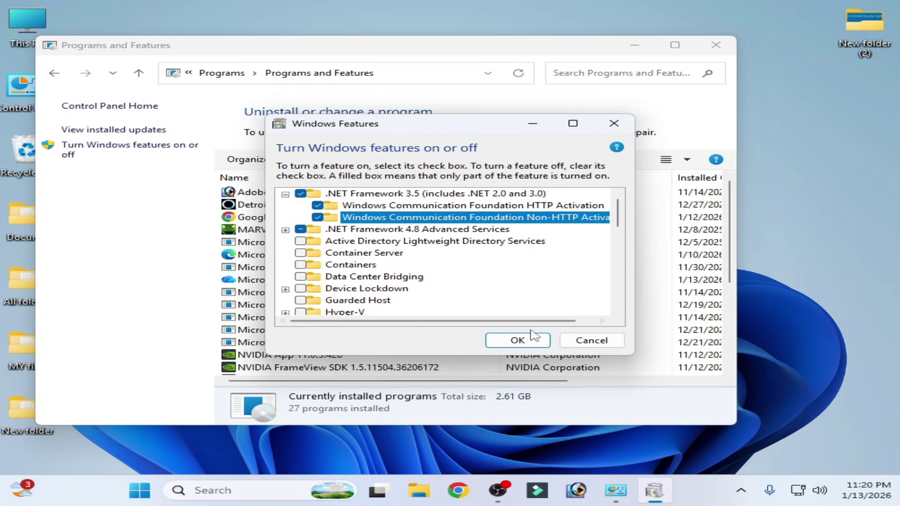
click(520, 341)
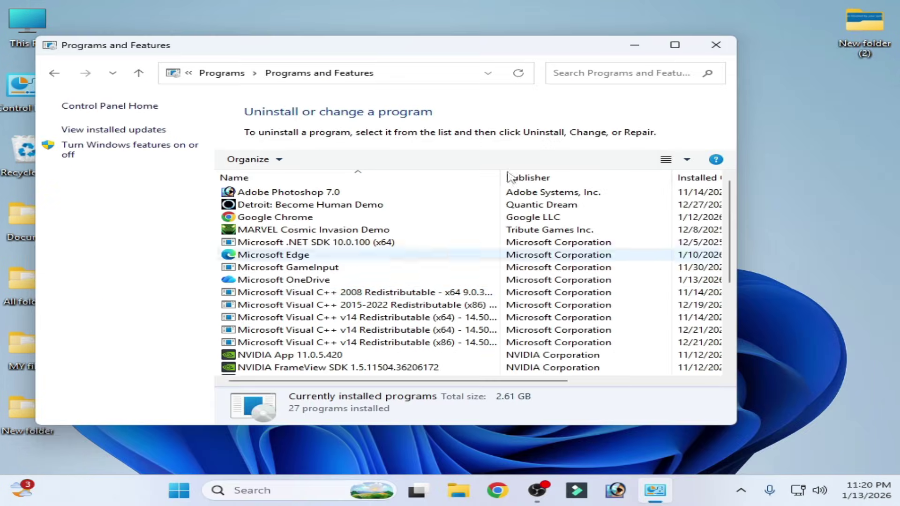
Close Programs and Features and restart the computer from the Start menu
click(716, 44)
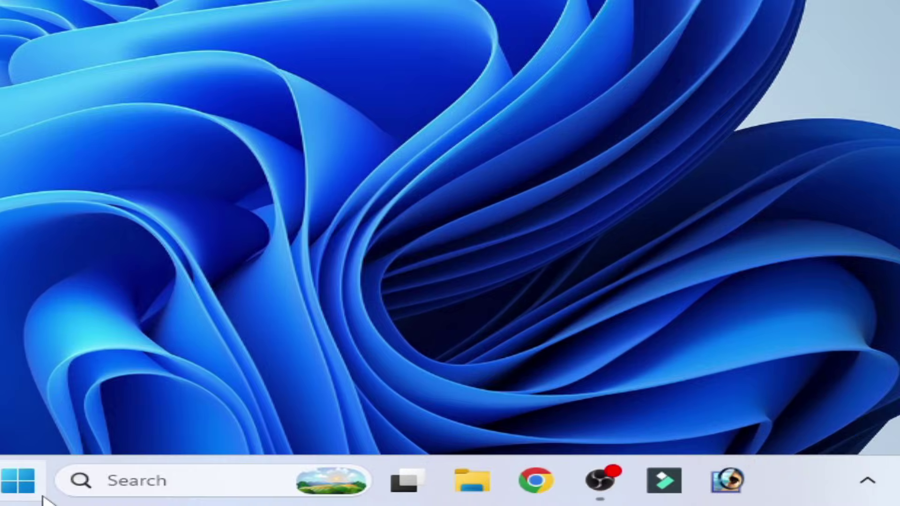
click(219, 492)
click(762, 408)
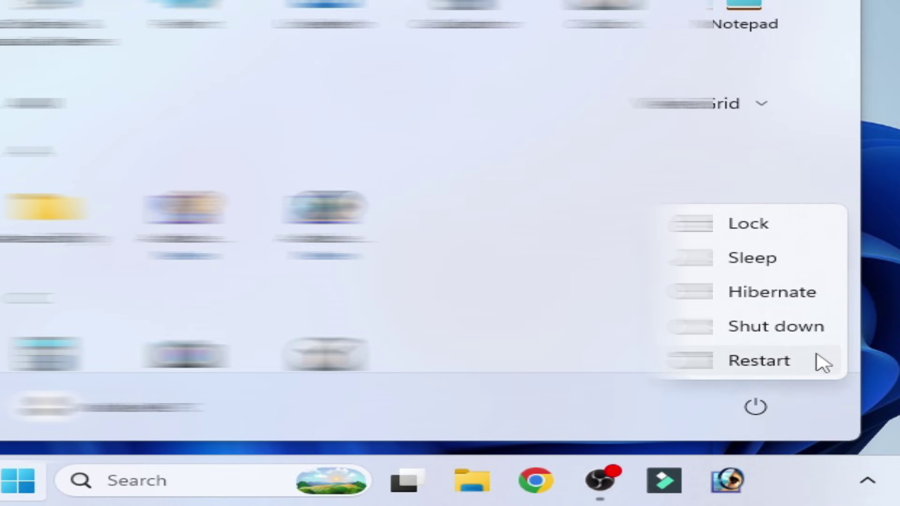
click(759, 361)
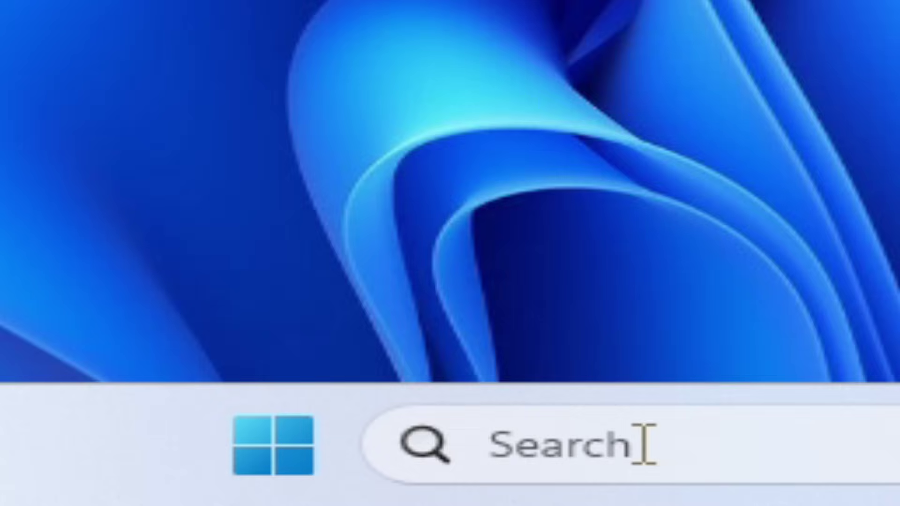
Search for cmd and launch Command Prompt as administrator
click(312, 490)
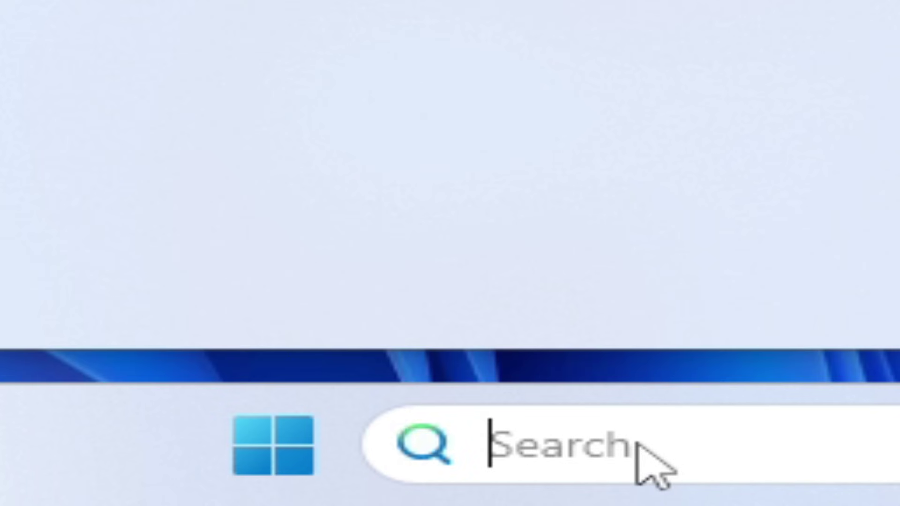
click(636, 442)
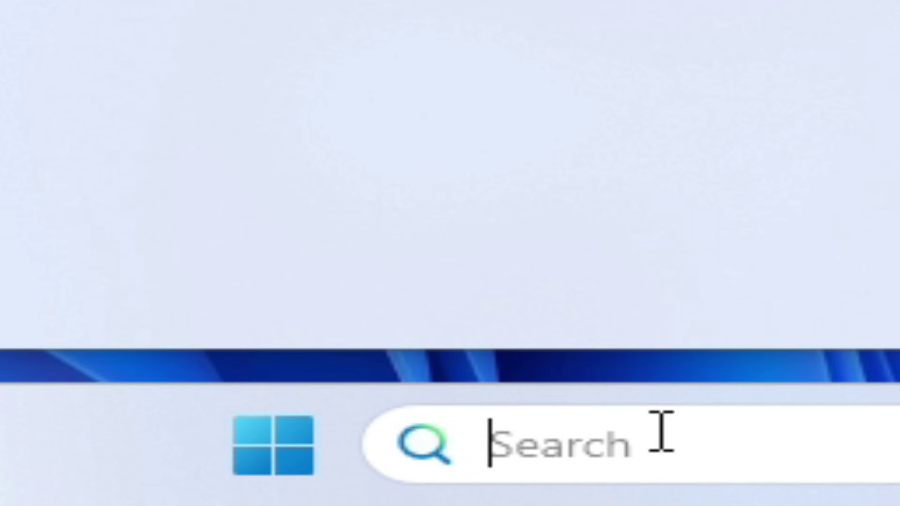
text(cmd)
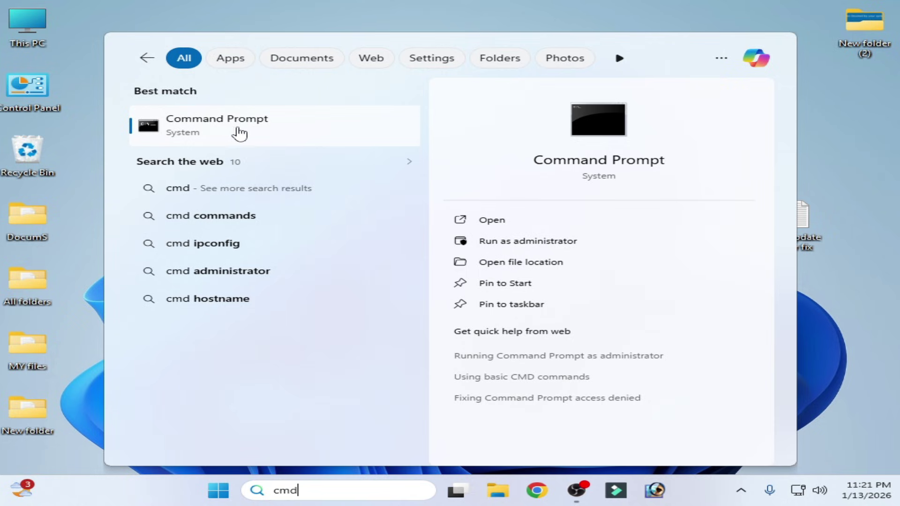
right_click(212, 129)
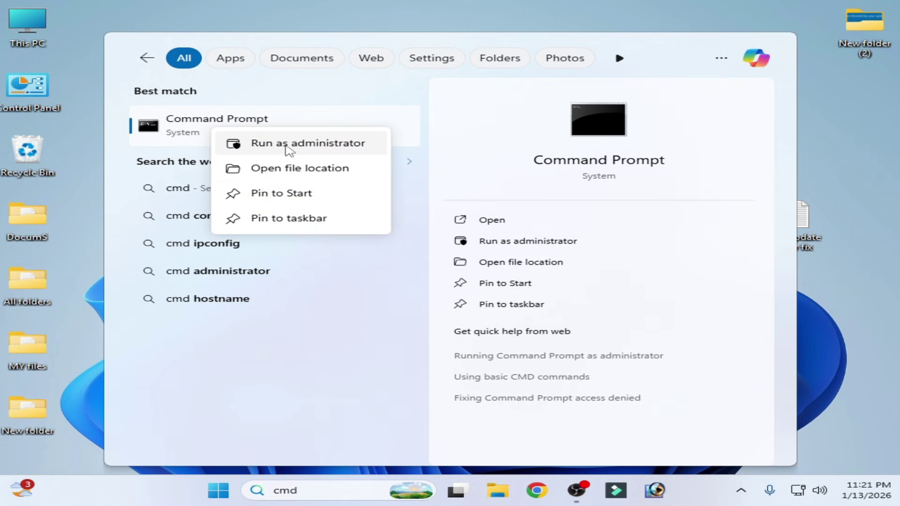
click(288, 145)
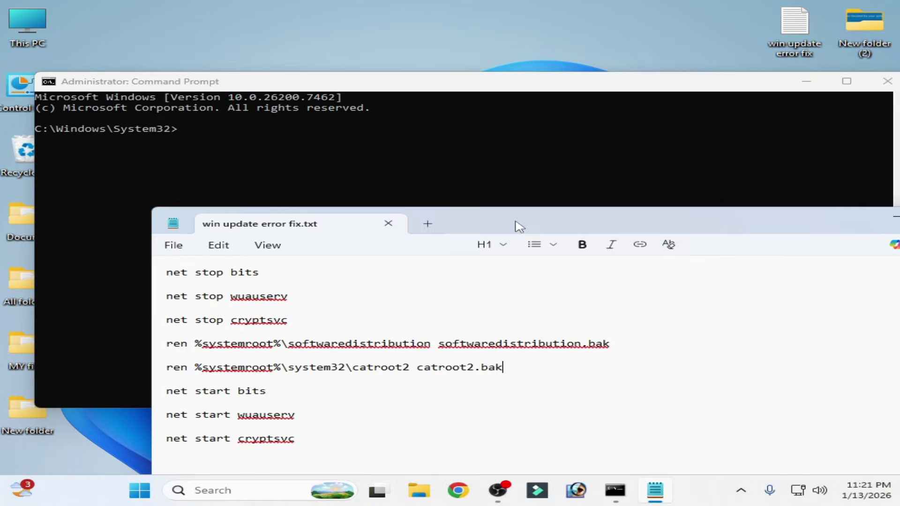
Copy all the repair commands from the Notepad notes
drag(516, 223, 532, 210)
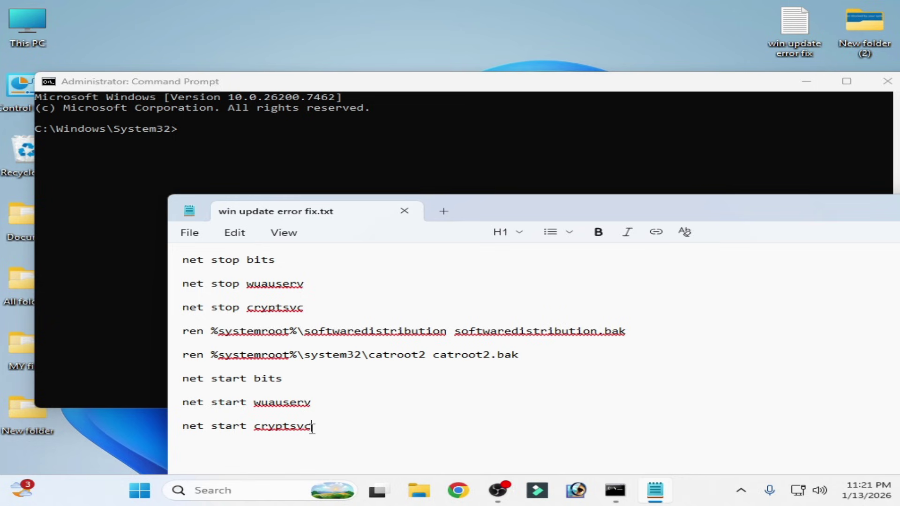
drag(312, 427, 187, 258)
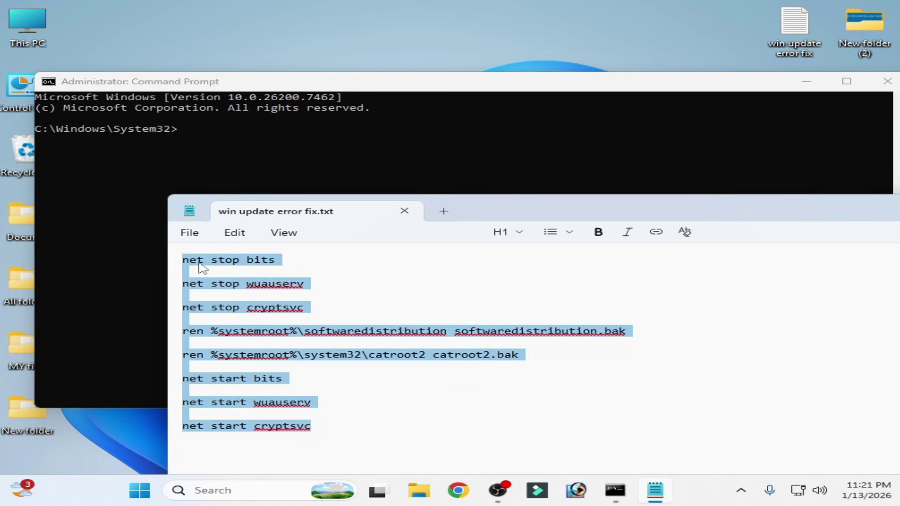
right_click(204, 268)
click(292, 239)
Paste and run the commands in Command Prompt, then close Command Prompt and Notepad
click(382, 88)
right_click(373, 85)
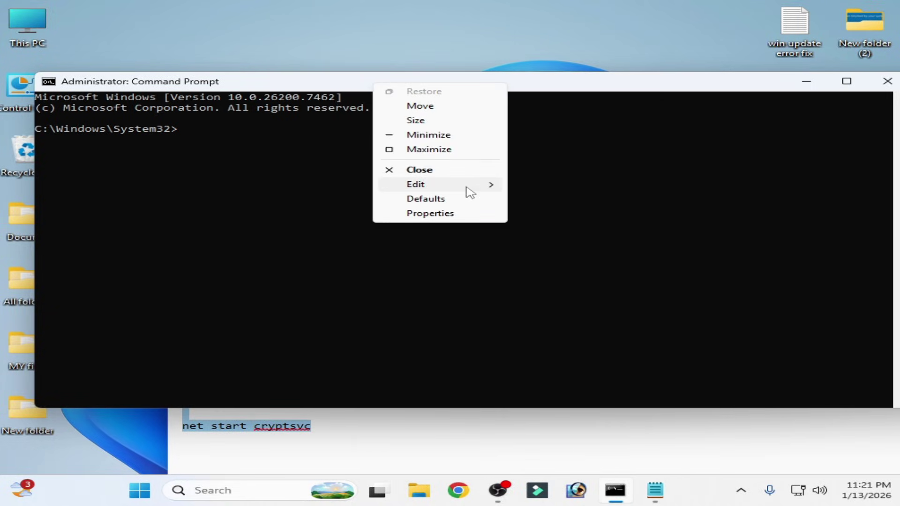
mouse_move(468, 185)
click(534, 213)
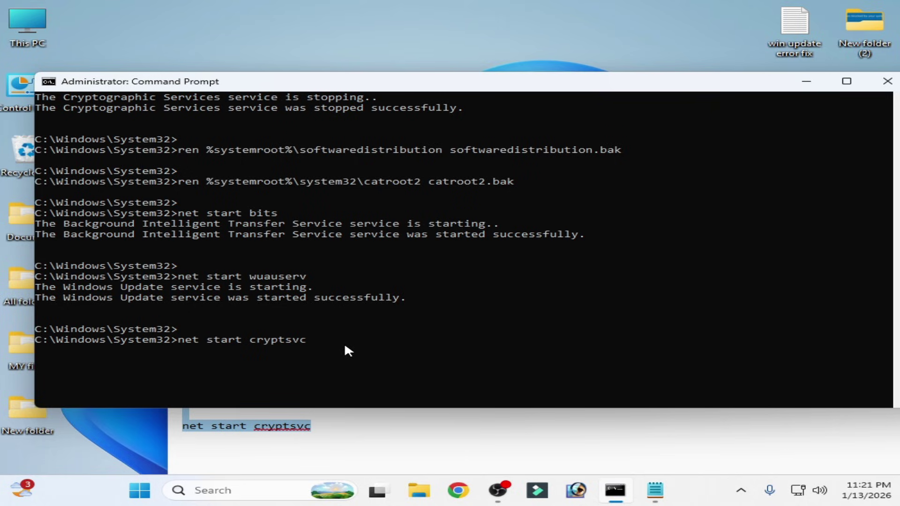
click(887, 81)
key(alt+F4)
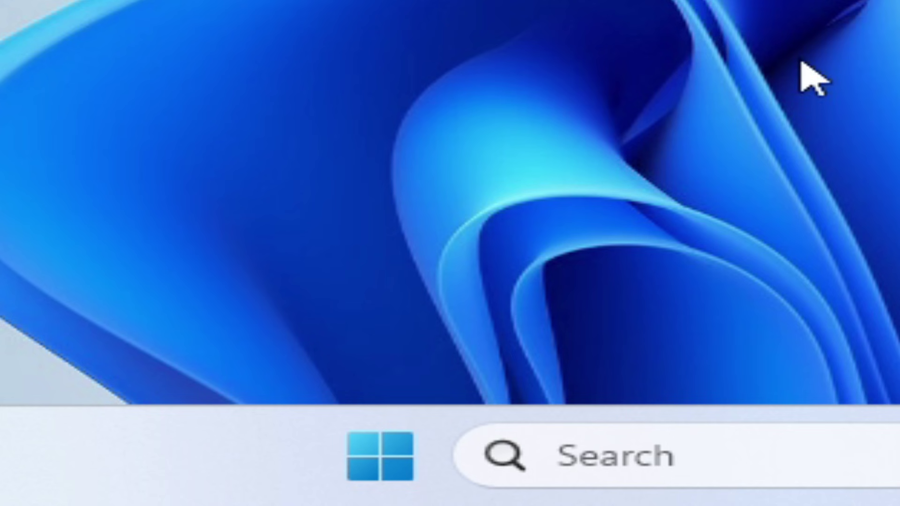
Open Control Panel from a 'control Panel' search and set View by to Large icons
click(659, 462)
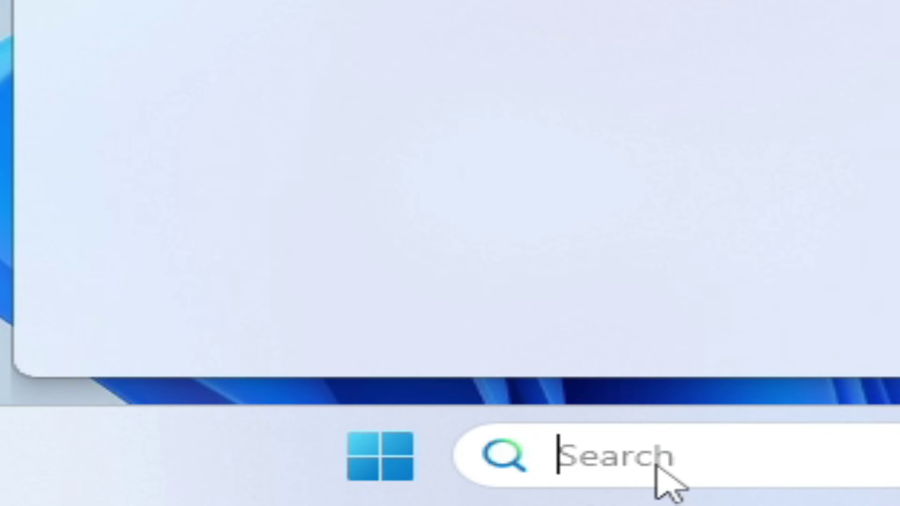
text(control Panel)
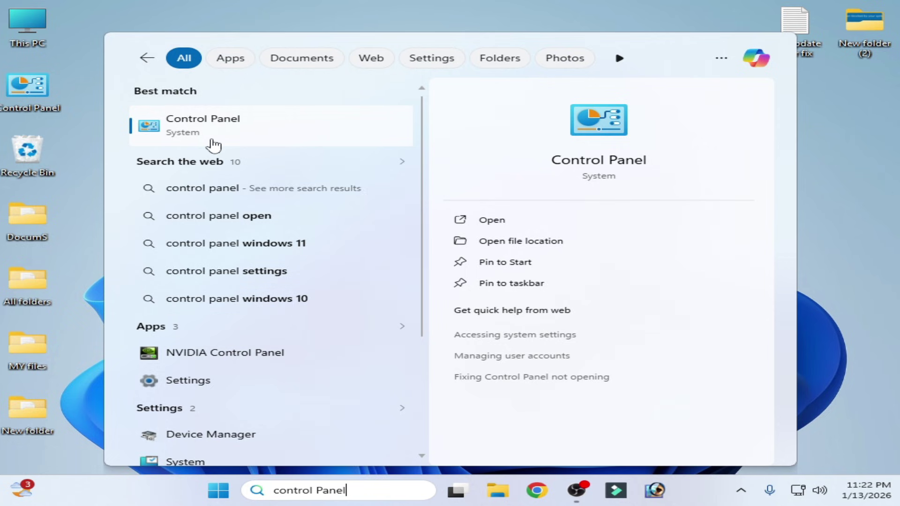
click(209, 134)
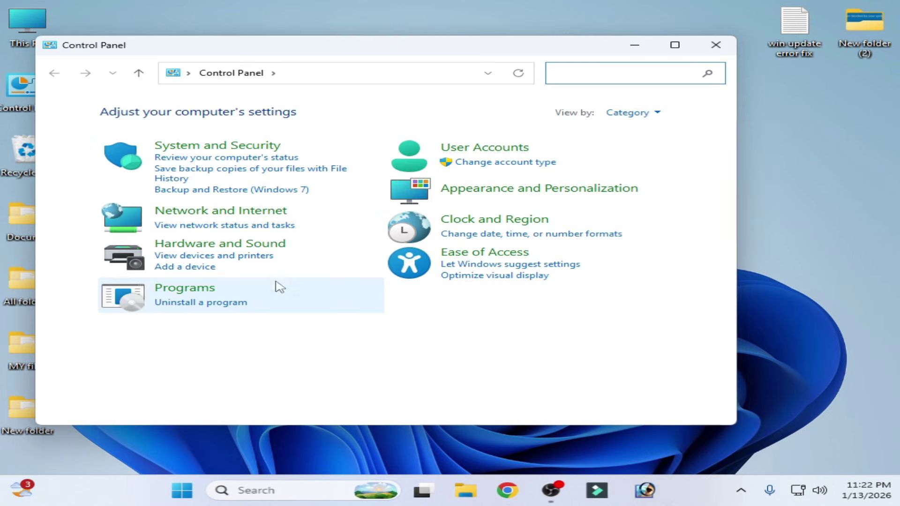
click(655, 113)
click(643, 150)
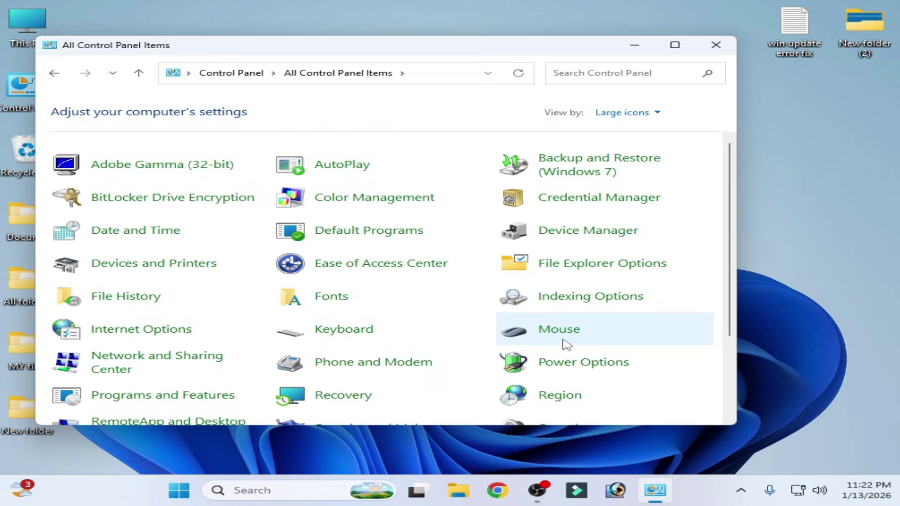
Open Power Options and choose 'Change plan settings' for Balanced (recommended)
click(581, 363)
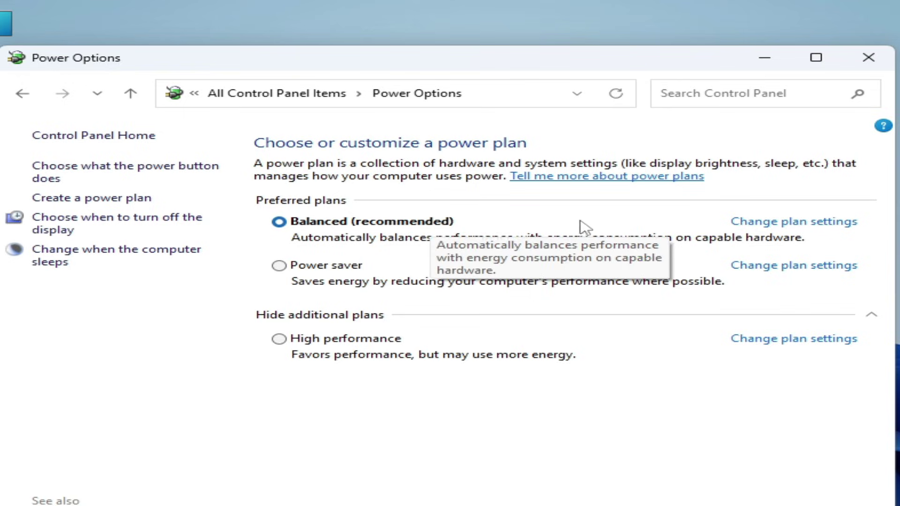
click(812, 227)
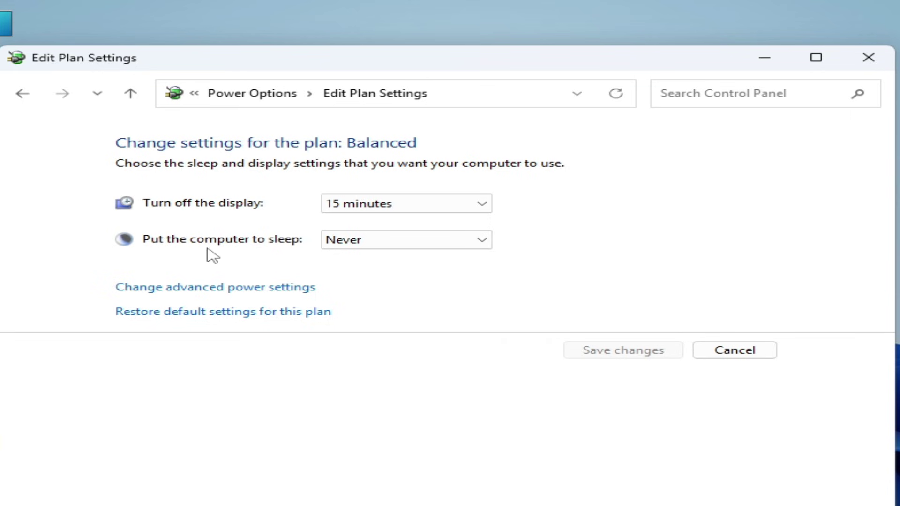
In Advanced power settings, set Sleep after to Never and apply
click(211, 293)
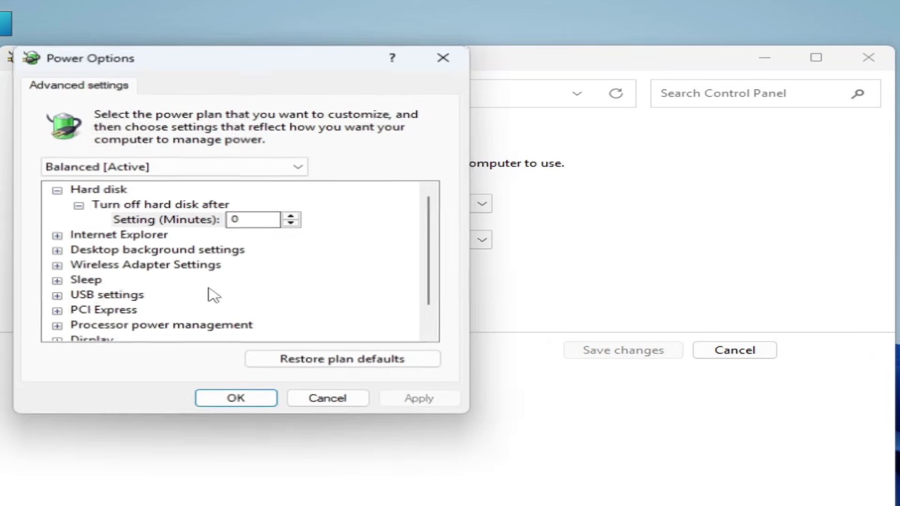
click(56, 281)
click(78, 297)
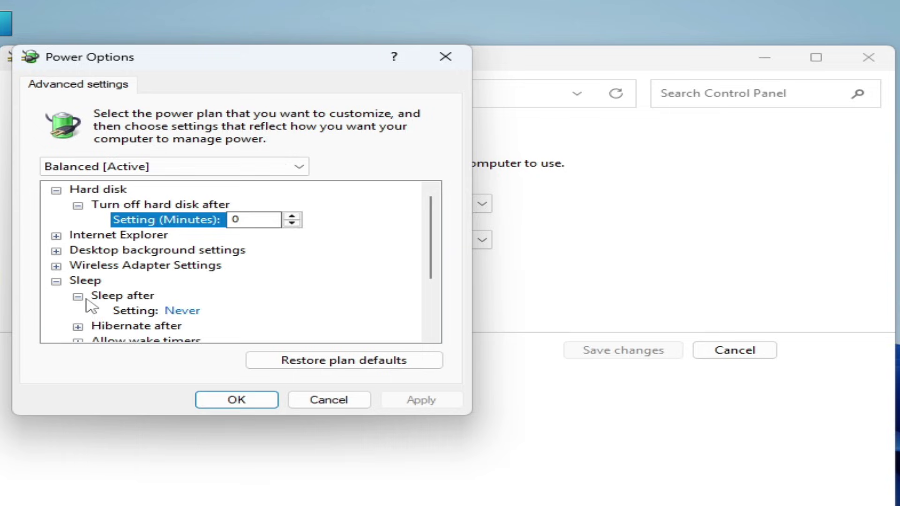
click(182, 310)
click(292, 307)
click(292, 307)
click(291, 308)
click(291, 307)
click(292, 313)
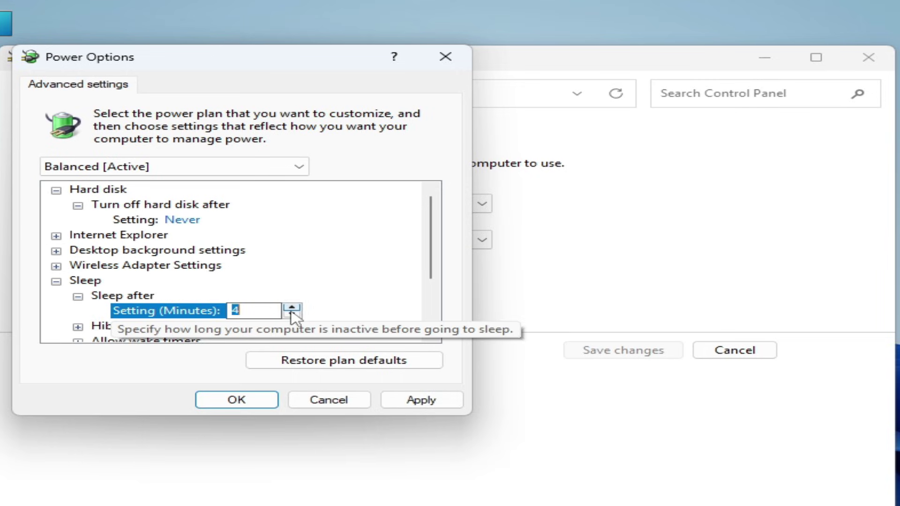
click(291, 313)
click(291, 313)
click(291, 313)
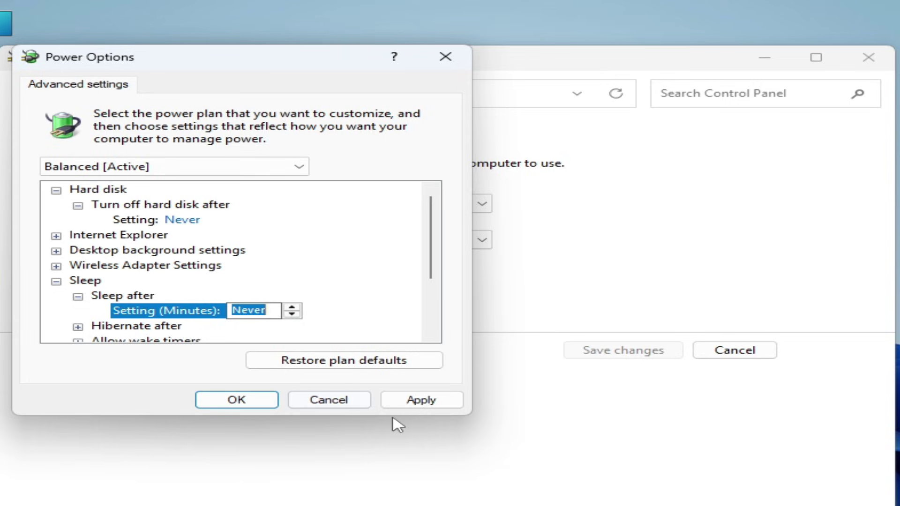
click(424, 403)
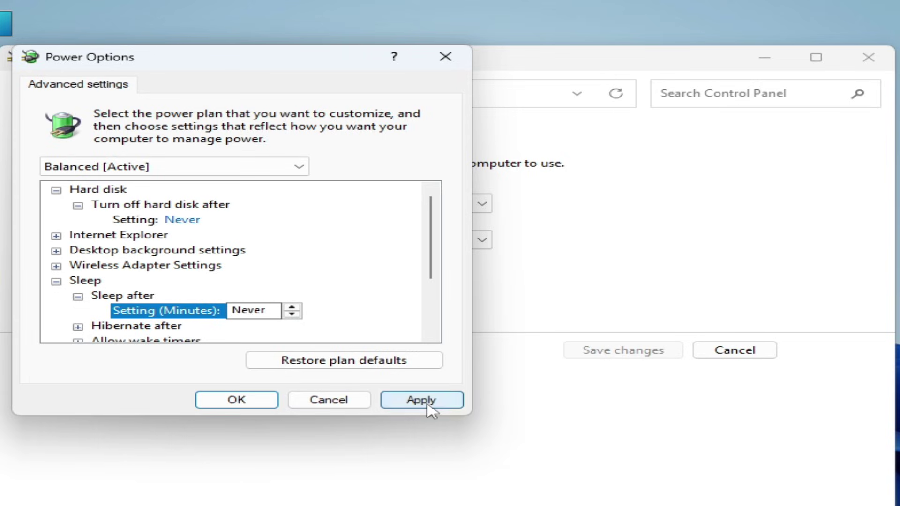
Set Hibernate after to Never and apply
click(77, 326)
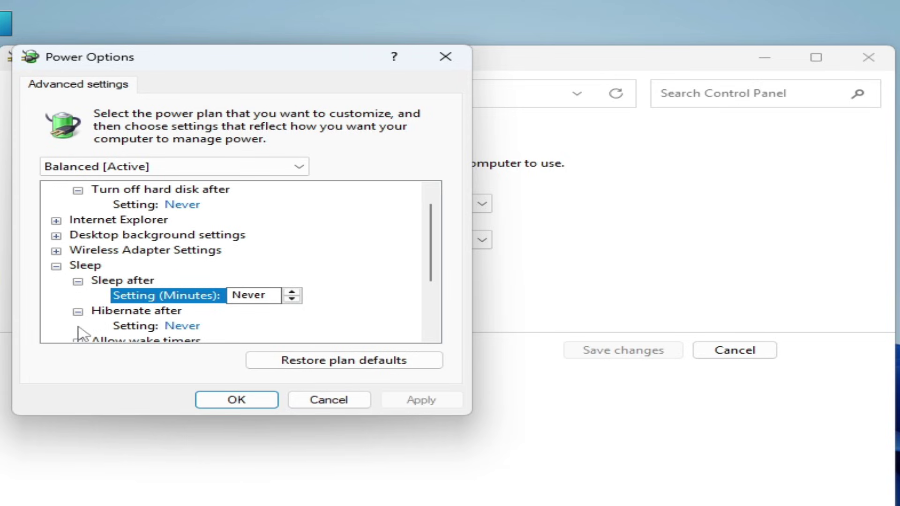
click(181, 327)
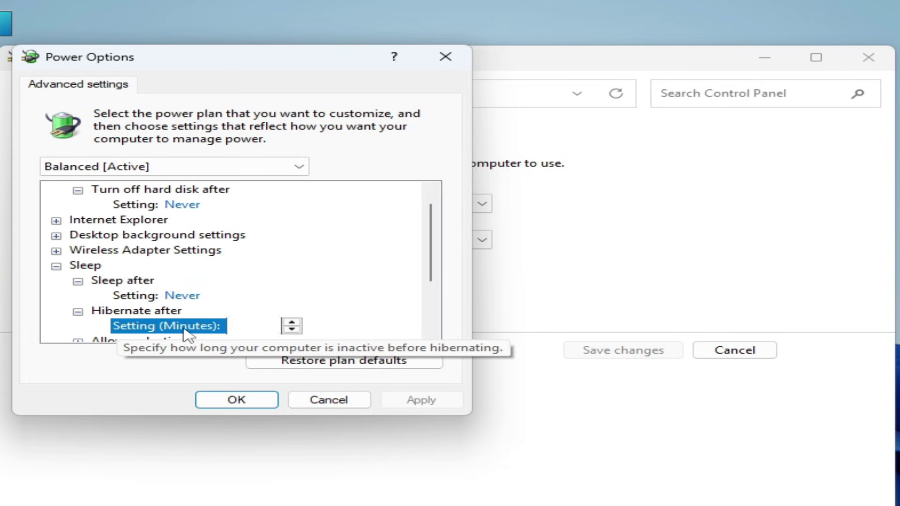
click(291, 329)
click(292, 330)
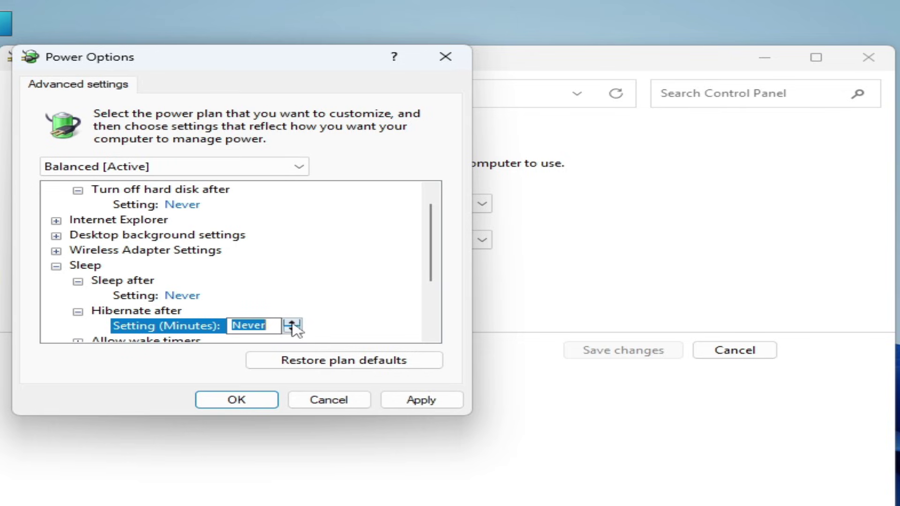
click(291, 330)
click(292, 330)
click(291, 329)
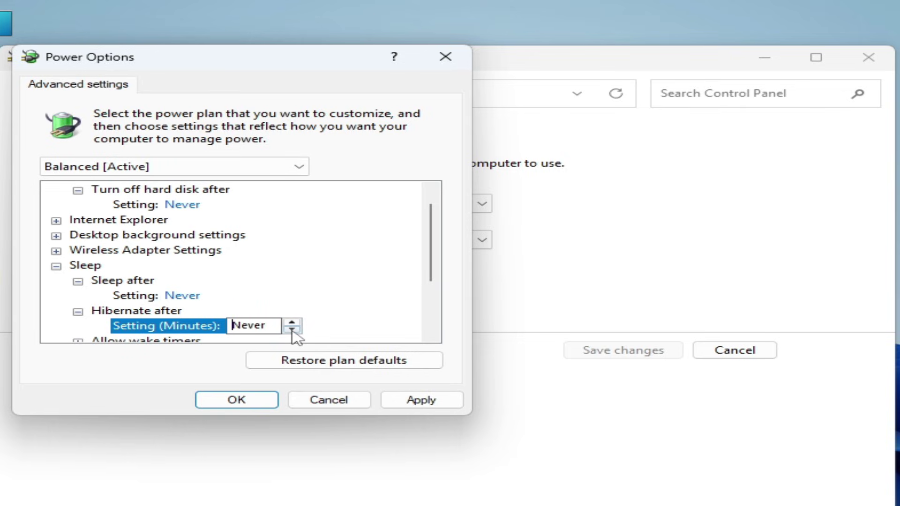
click(415, 401)
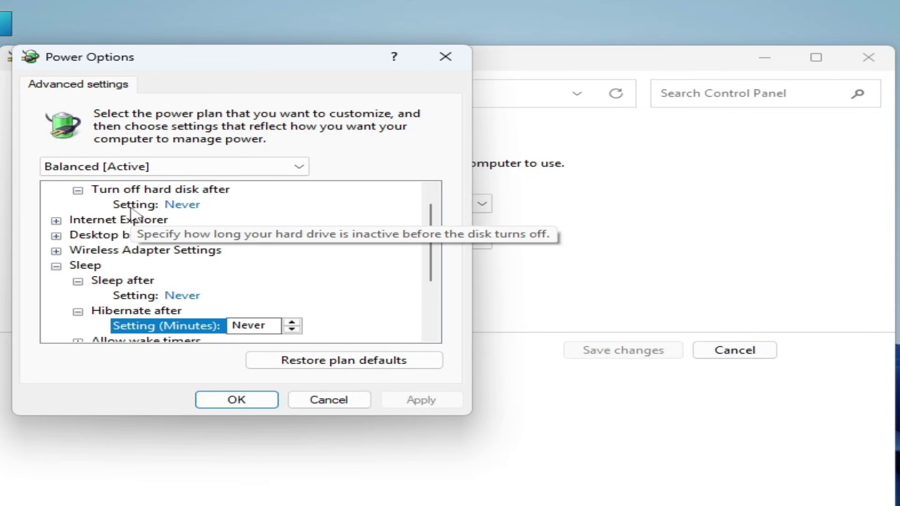
Set Turn off hard disk after to Never, apply, and close the power settings windows
click(171, 192)
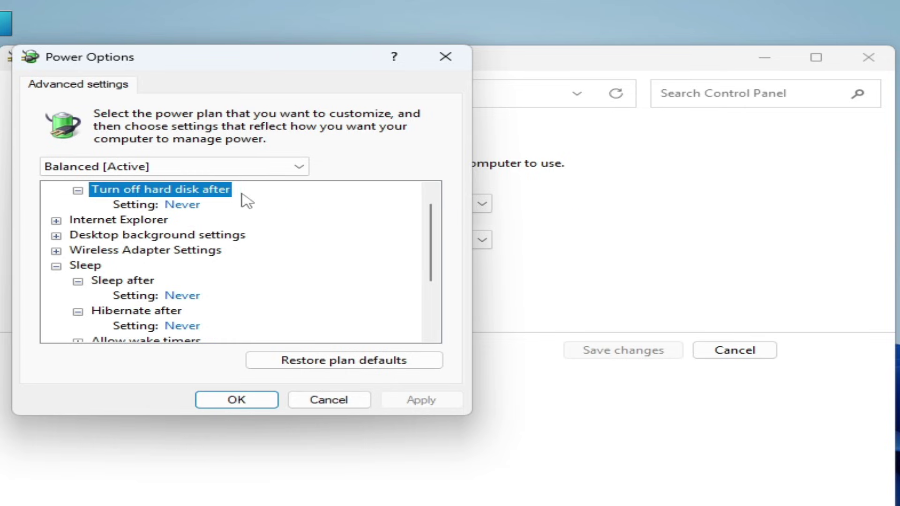
click(78, 190)
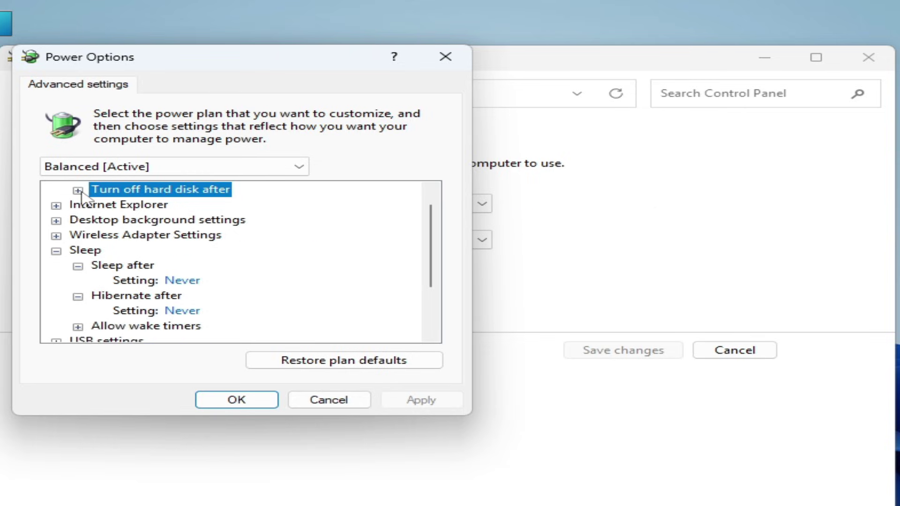
click(78, 191)
click(105, 204)
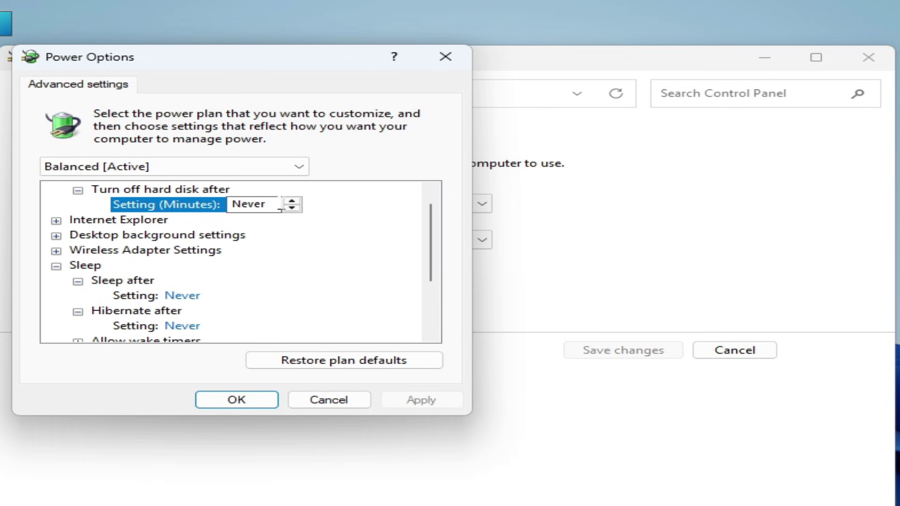
click(291, 200)
click(291, 201)
click(292, 200)
click(292, 200)
click(291, 208)
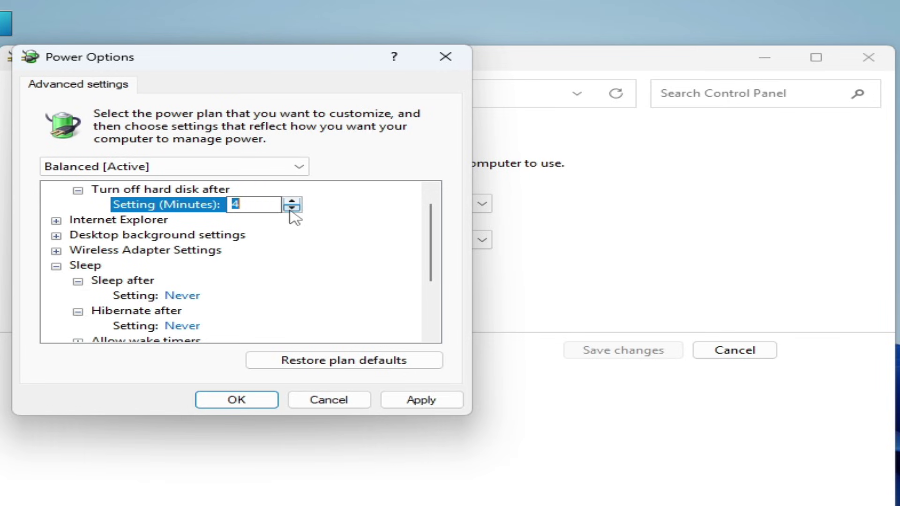
click(291, 208)
click(292, 208)
click(292, 208)
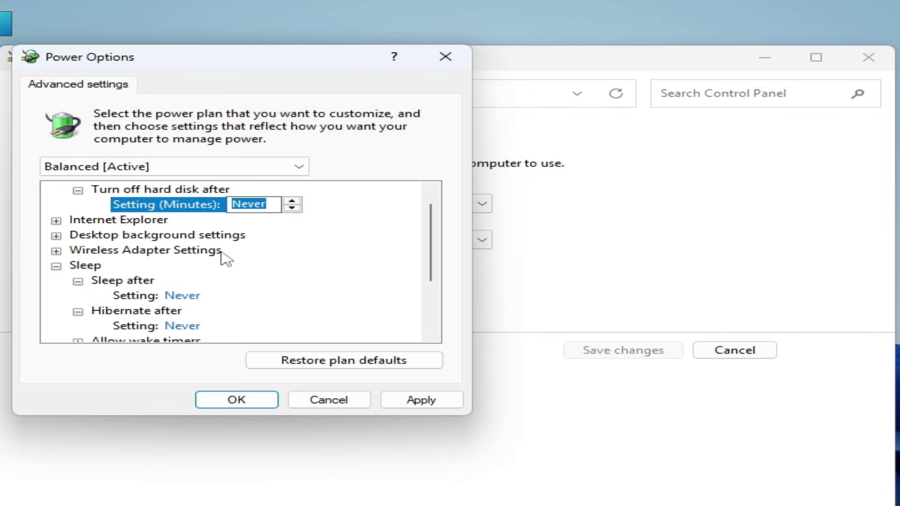
click(433, 402)
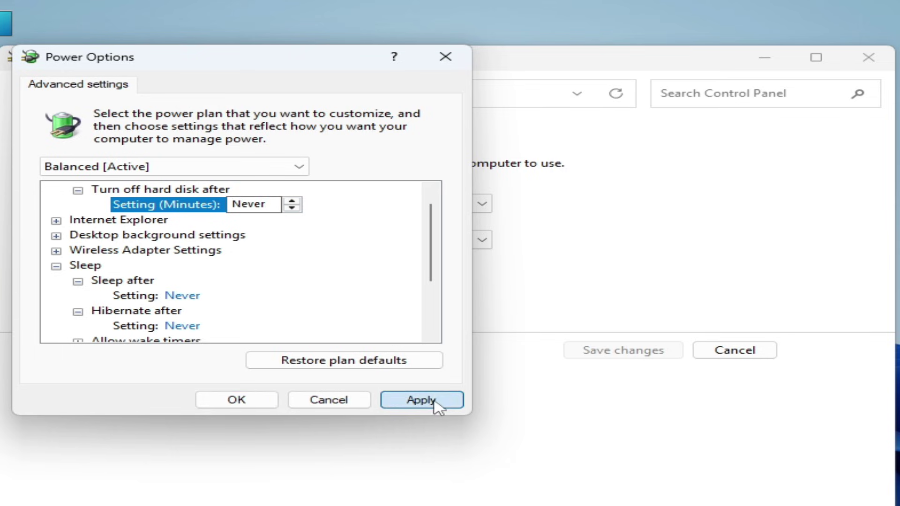
click(245, 402)
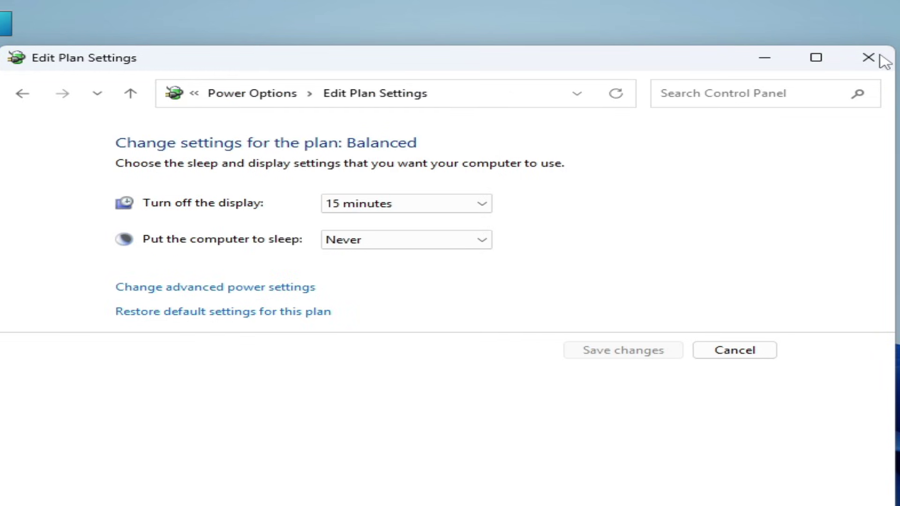
click(881, 58)
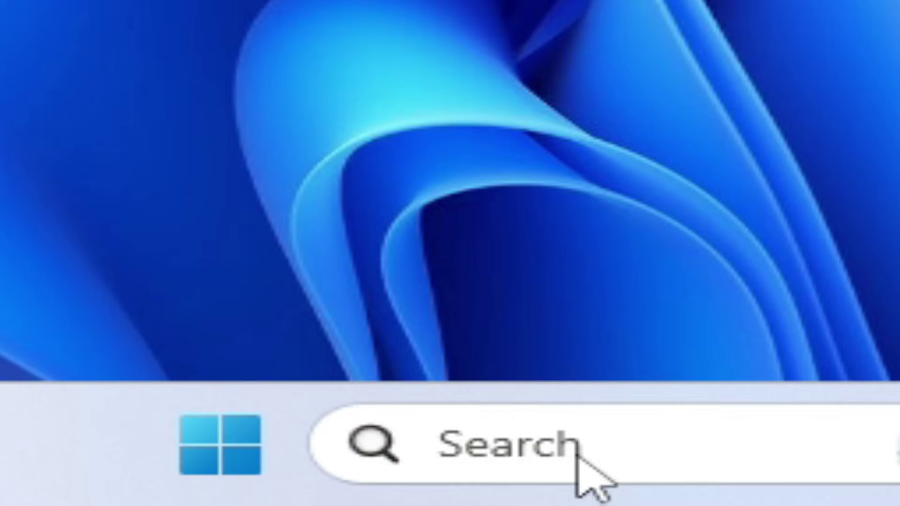
Open an administrator Command Prompt and run sfc /scannow
click(310, 492)
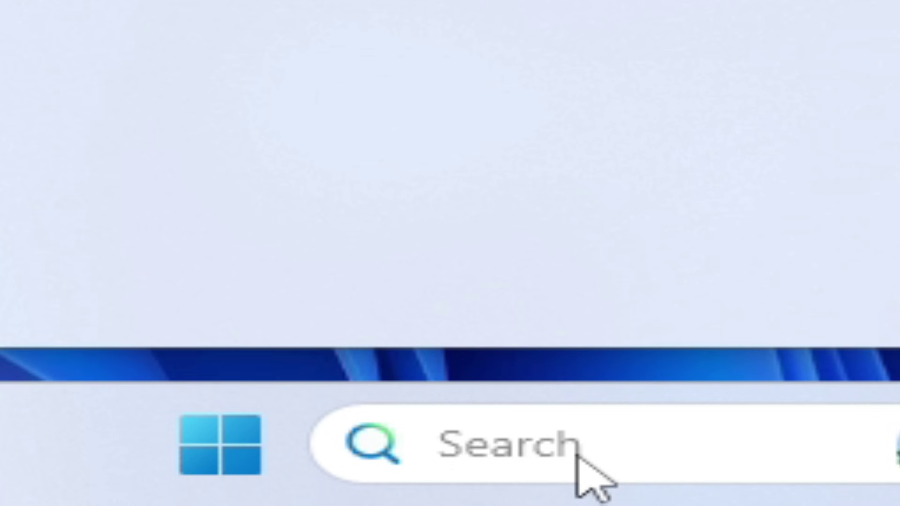
text(cmd)
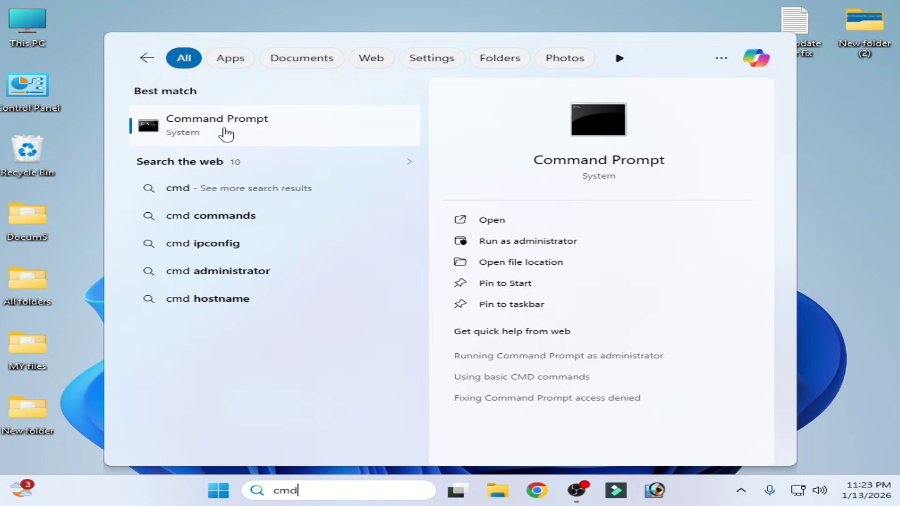
right_click(224, 132)
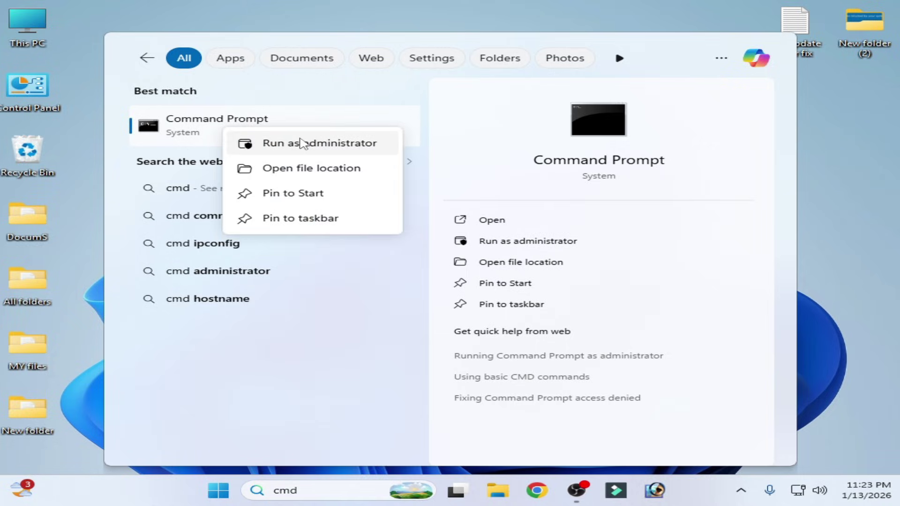
click(302, 143)
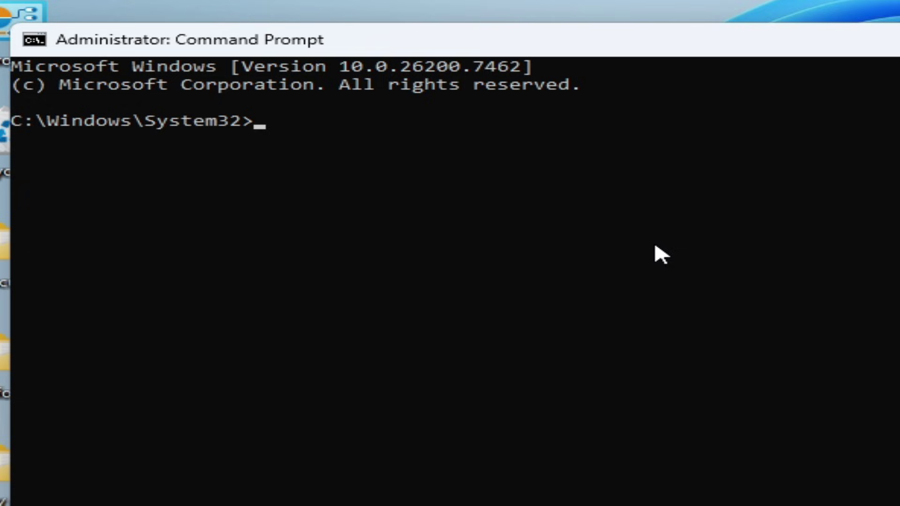
text(sfc /scann)
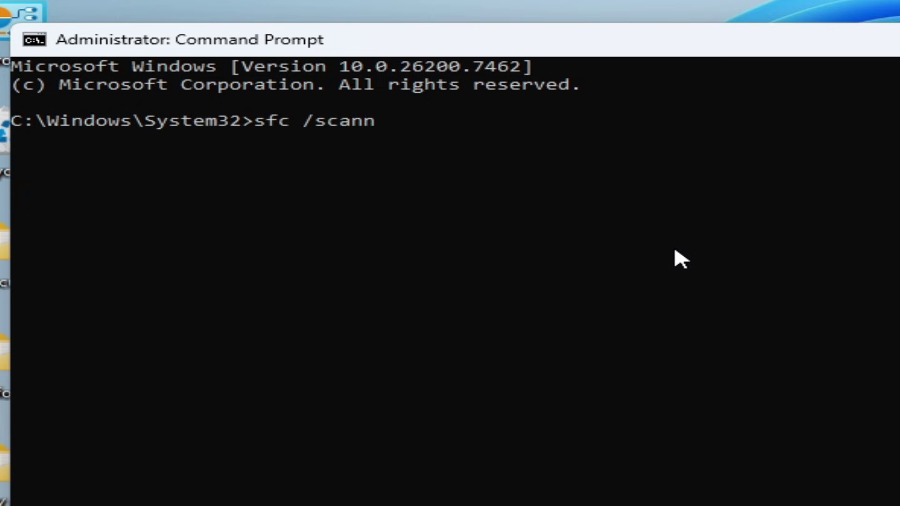
text(ow)
key(Return)
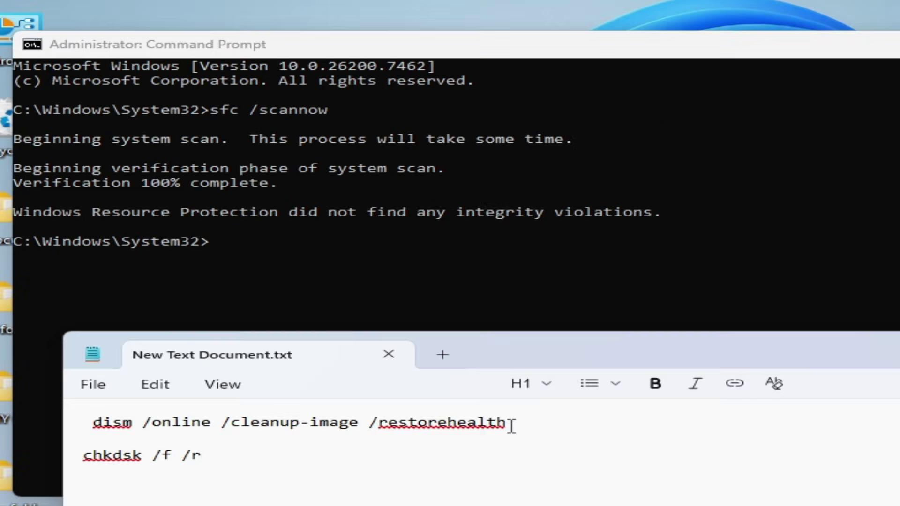
Copy dism /online /cleanup-image /restorehealth from the notes, paste it into Command Prompt and run it
drag(506, 423, 104, 416)
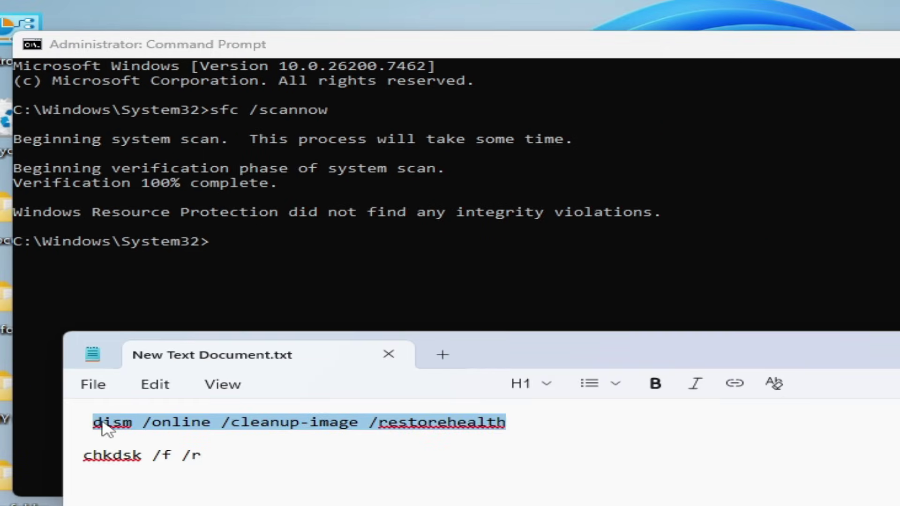
right_click(101, 423)
click(227, 385)
right_click(569, 59)
mouse_move(638, 195)
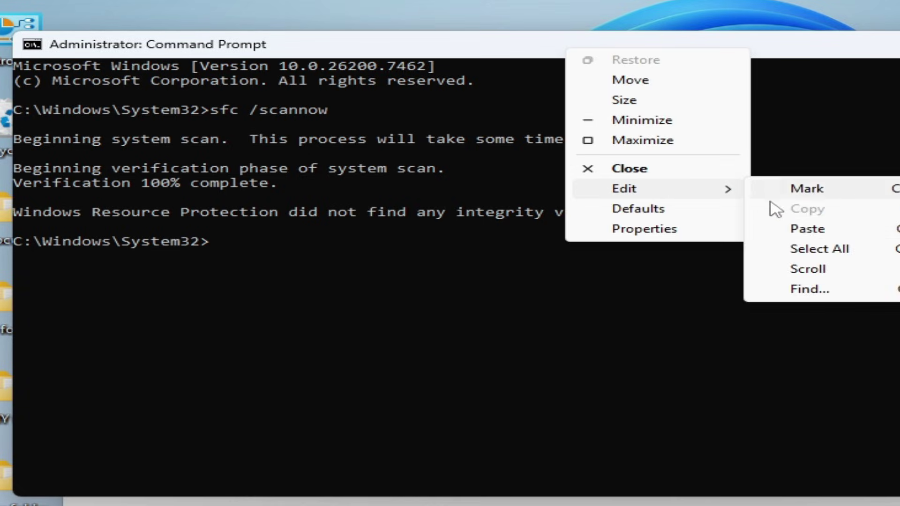
click(799, 229)
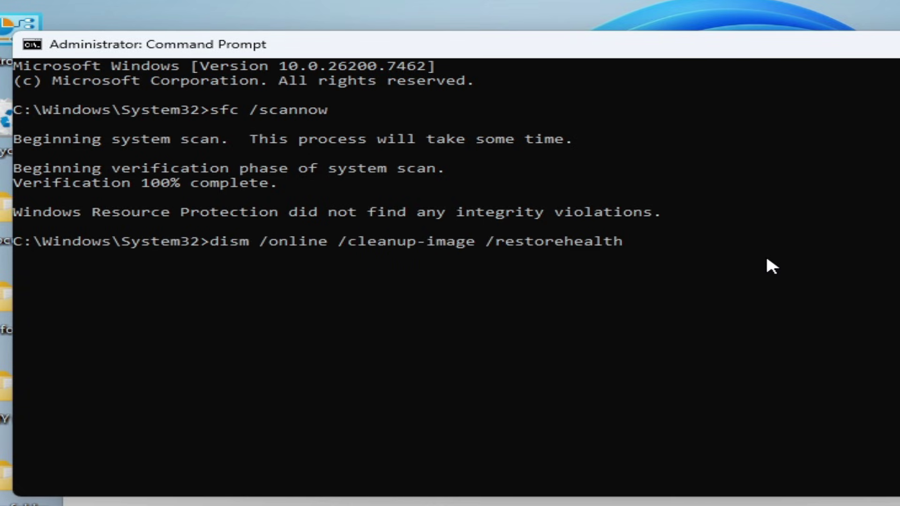
key(Return)
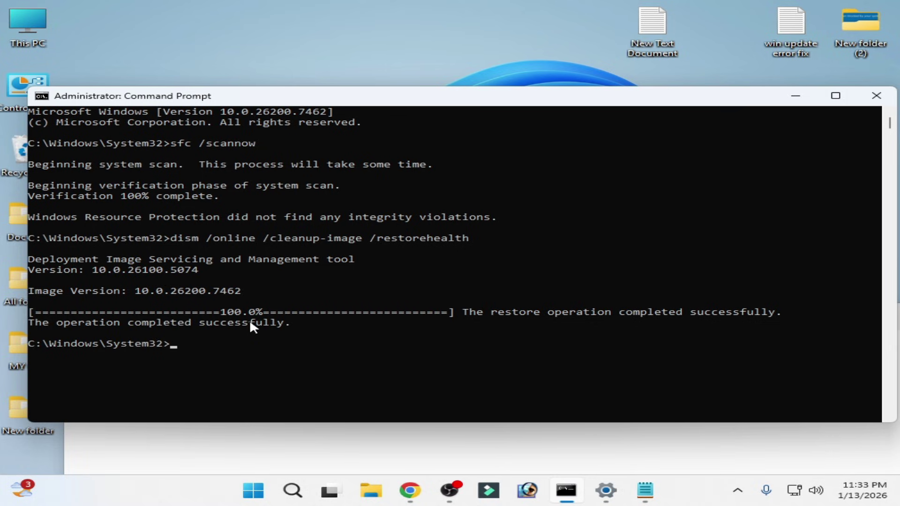
Copy the chkdsk /f /r line from the notes and close the old Command Prompt
click(316, 435)
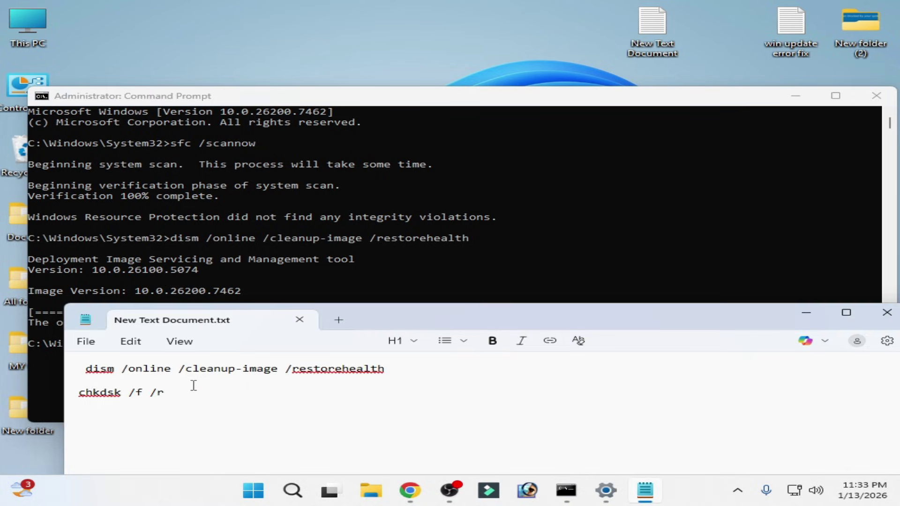
drag(166, 392, 59, 393)
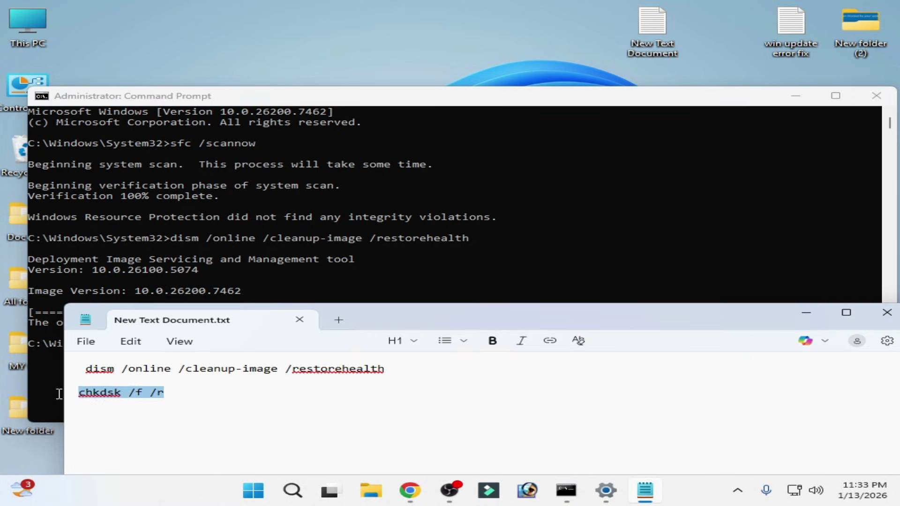
right_click(88, 397)
click(187, 370)
click(856, 130)
click(876, 95)
Launch a new Command Prompt as administrator
key(super)
text(cm)
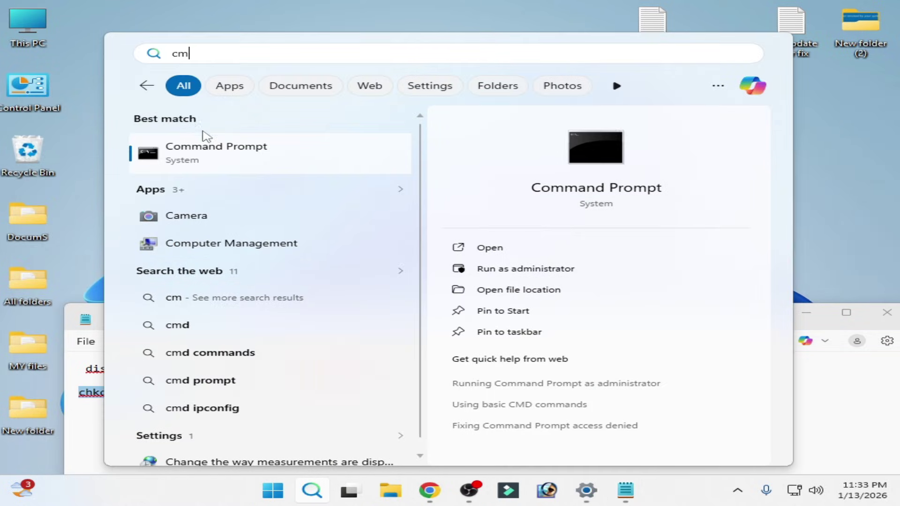
right_click(199, 165)
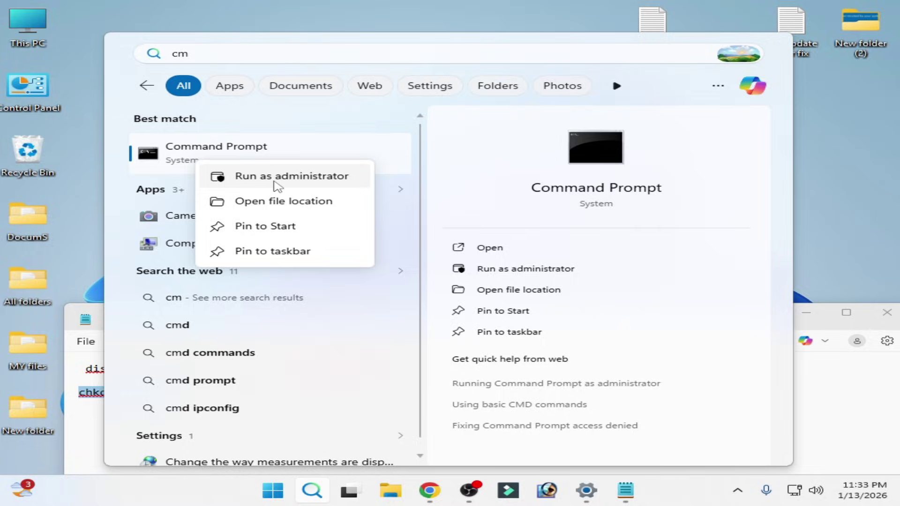
click(278, 181)
Paste and run chkdsk /f /r, answering Y to schedule it at restart
right_click(368, 68)
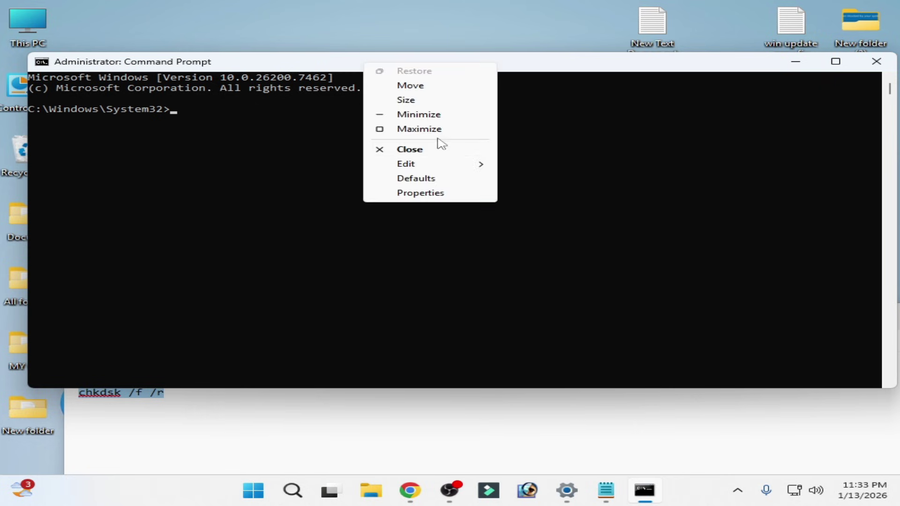
mouse_move(429, 167)
click(532, 194)
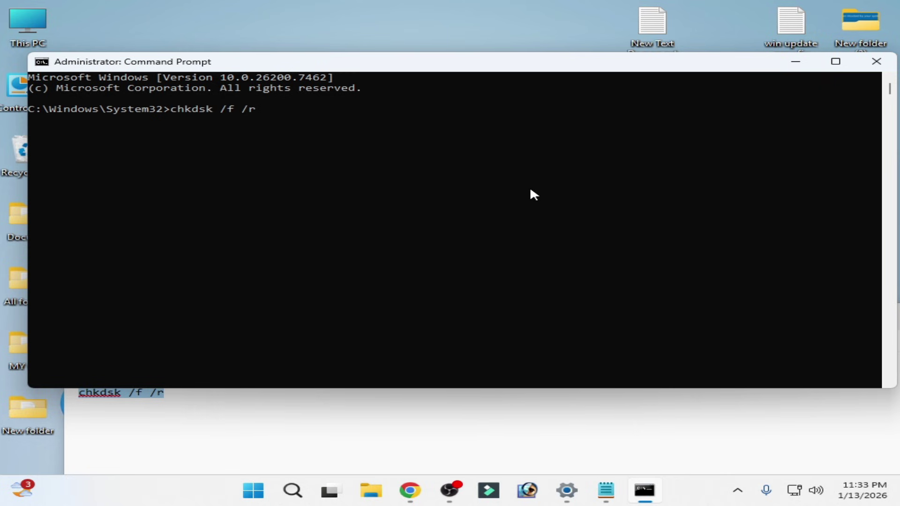
key(Return)
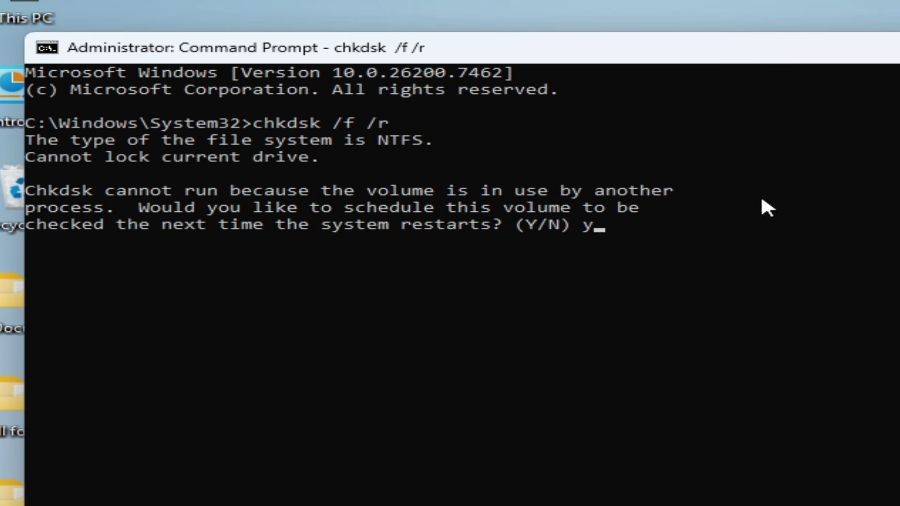
text(y)
key(Return)
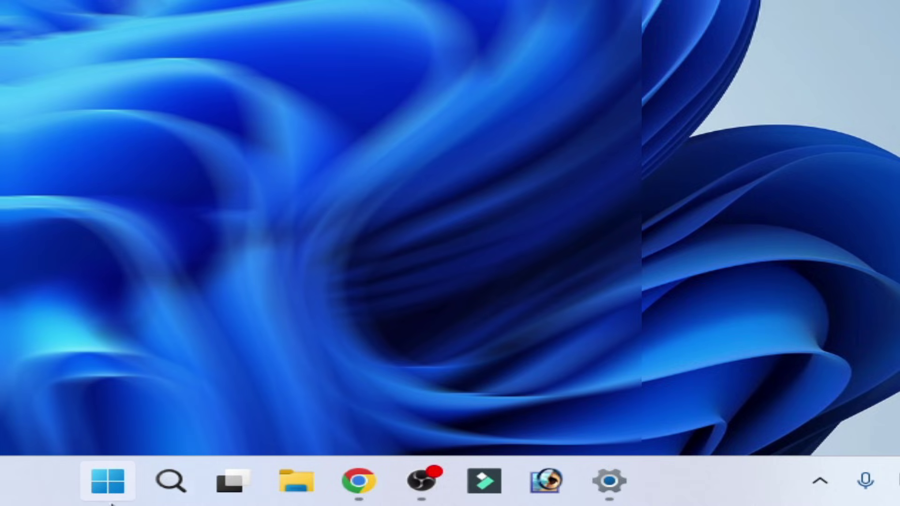
Restart Windows from Start > Power > Restart
click(108, 482)
click(709, 412)
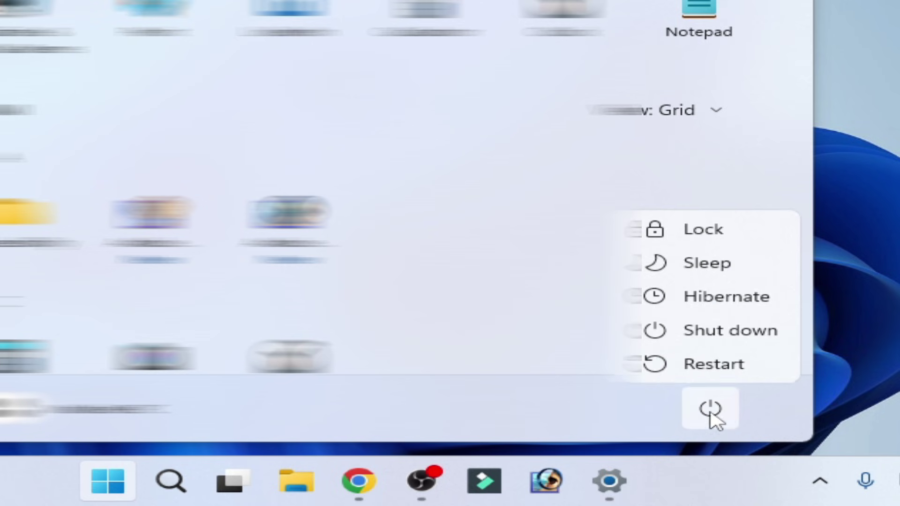
click(714, 364)
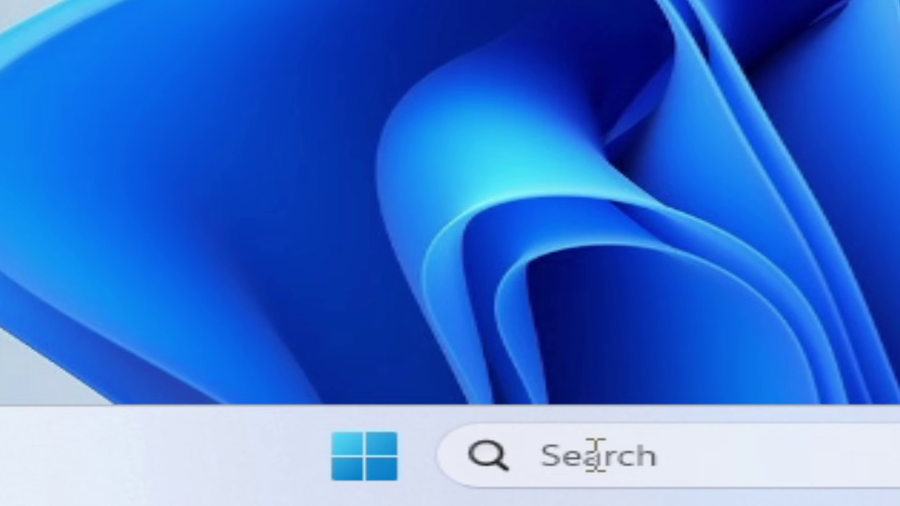
Open Settings > Windows Update and switch off getting the latest updates as soon as available
click(291, 491)
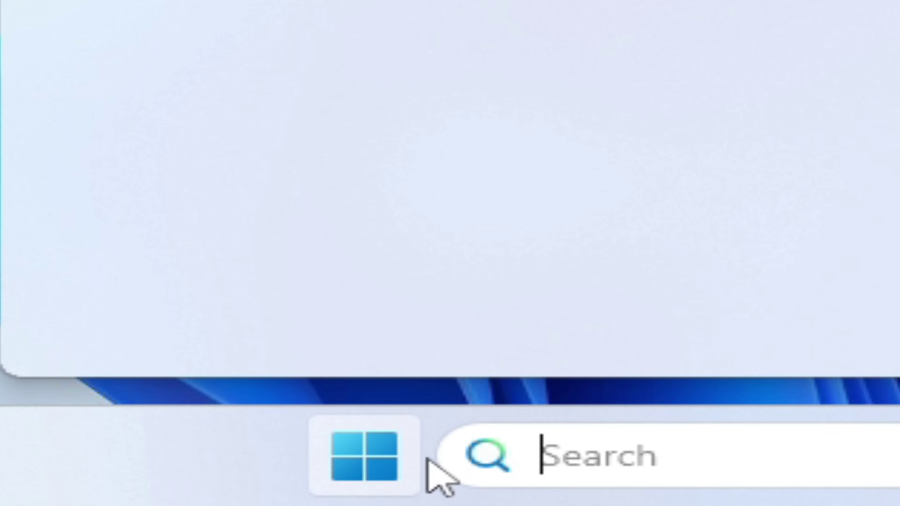
text(settings)
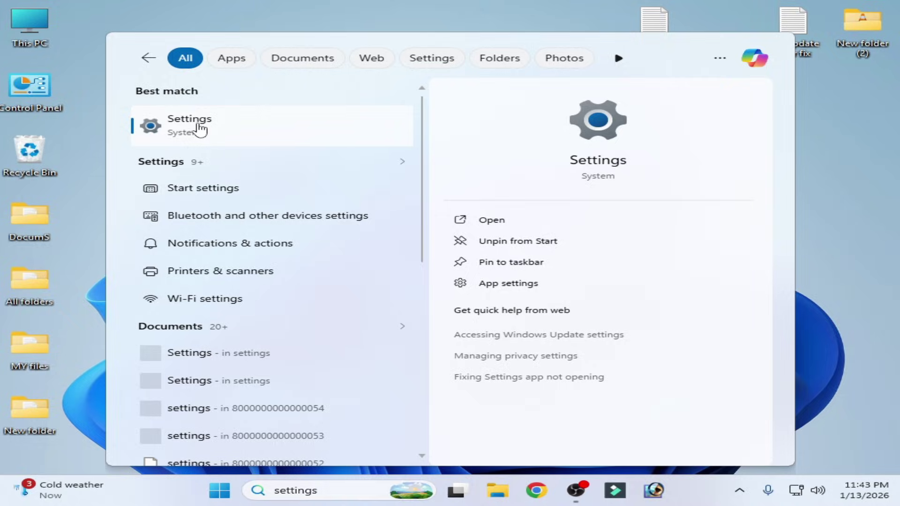
key(Return)
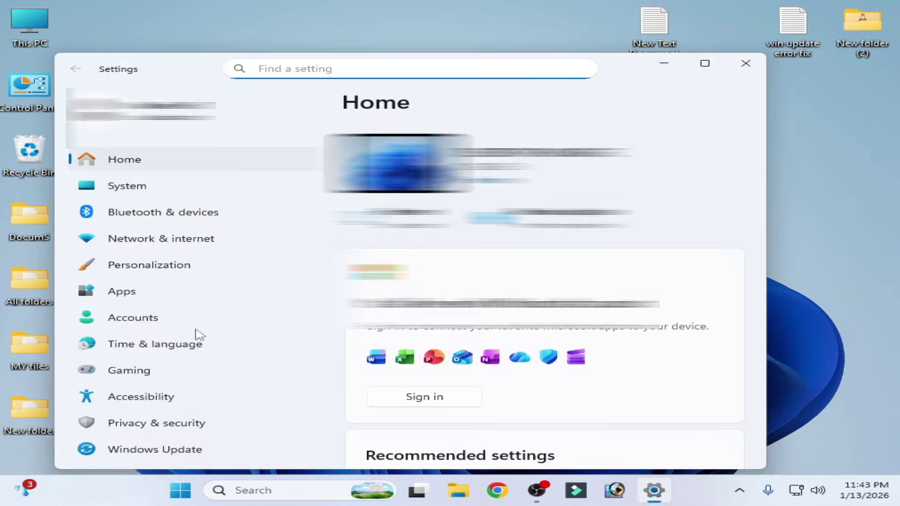
click(167, 450)
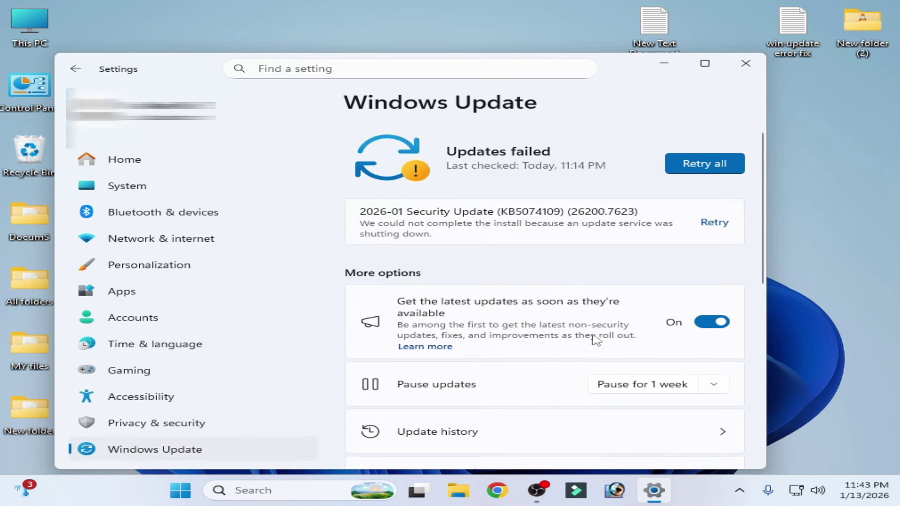
click(703, 326)
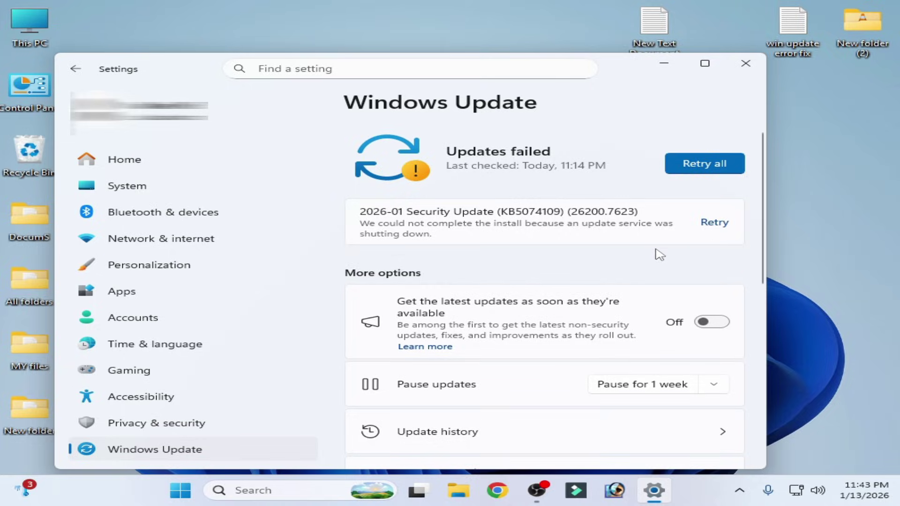
Go to System and open the Recovery page
click(127, 188)
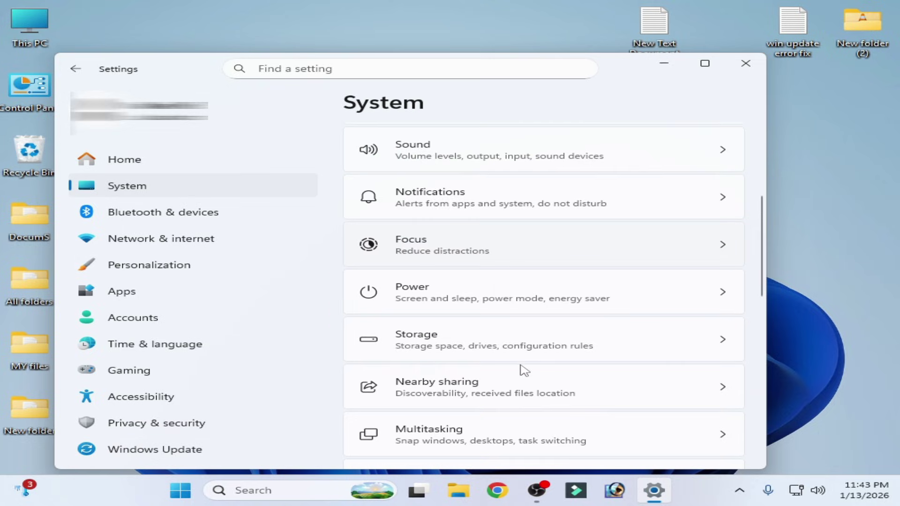
scroll(524, 371, up, 1)
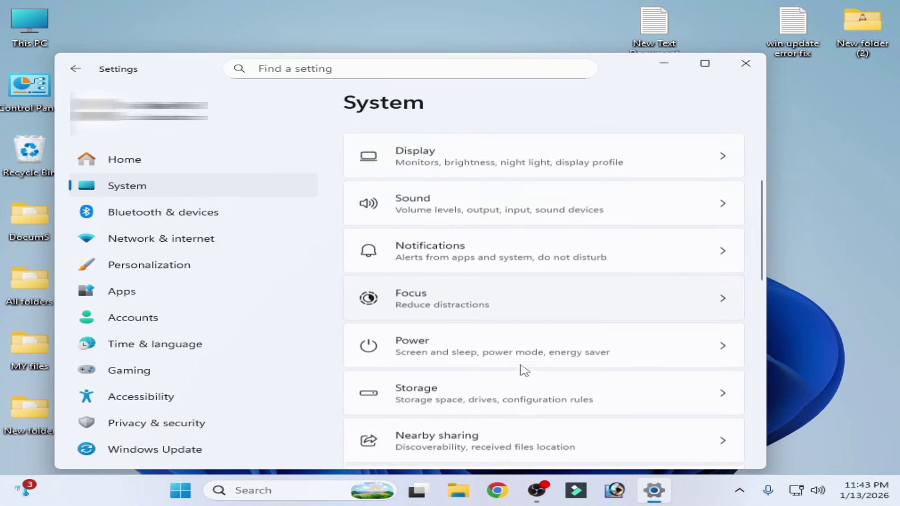
scroll(523, 370, down, 5)
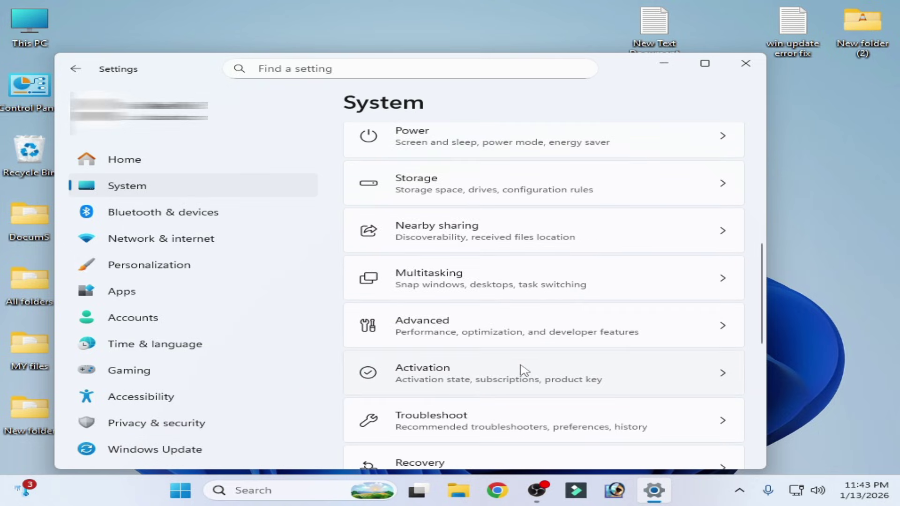
scroll(523, 371, down, 2)
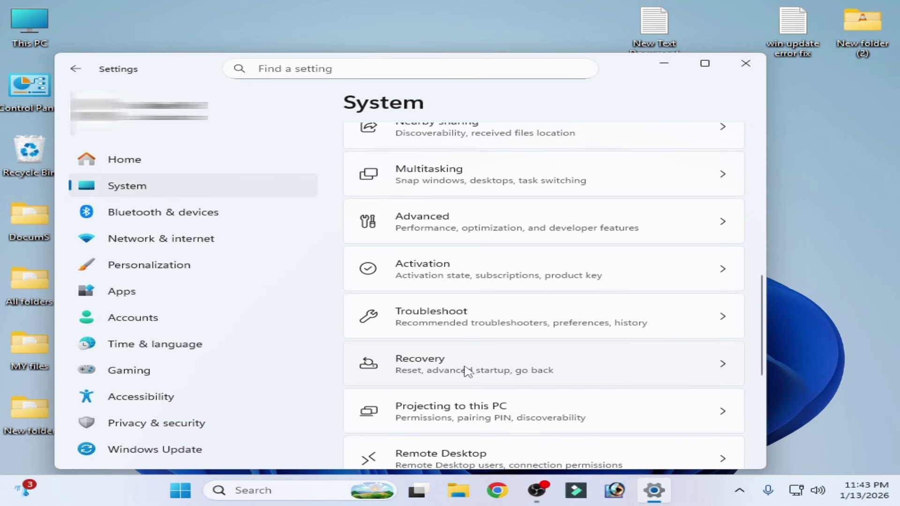
click(518, 371)
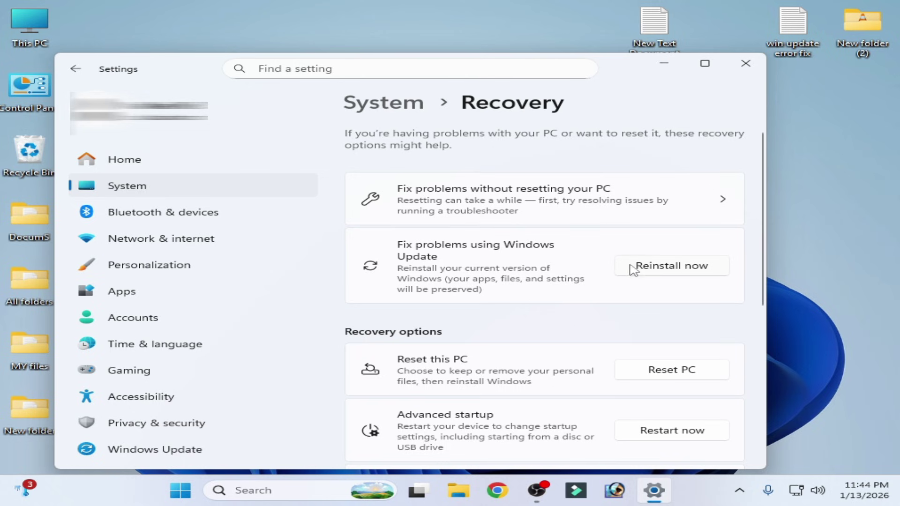
Start Reinstall now under Fix problems using Windows Update, keeping the 15-minute automatic restart checked
click(658, 270)
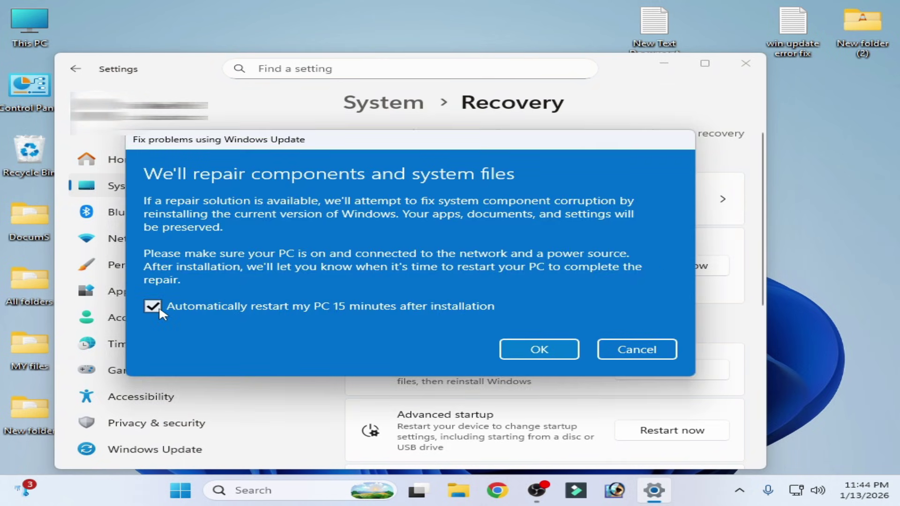
click(546, 348)
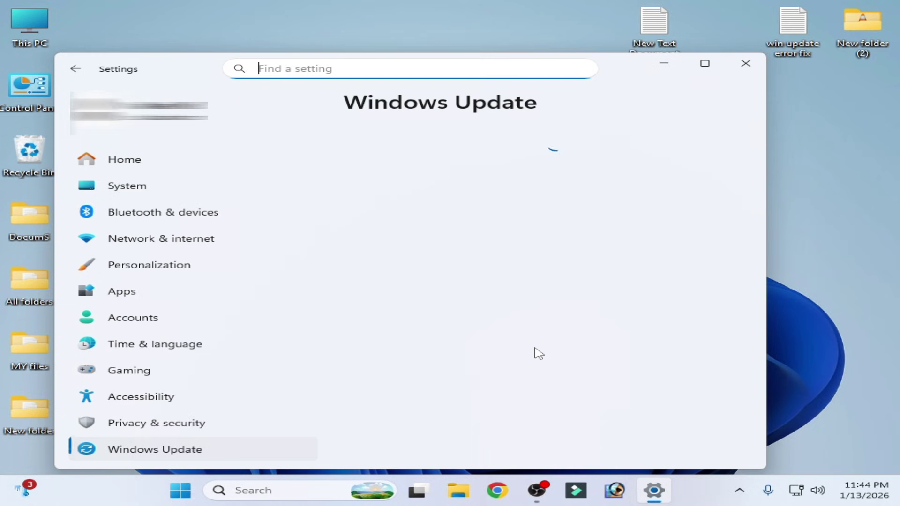